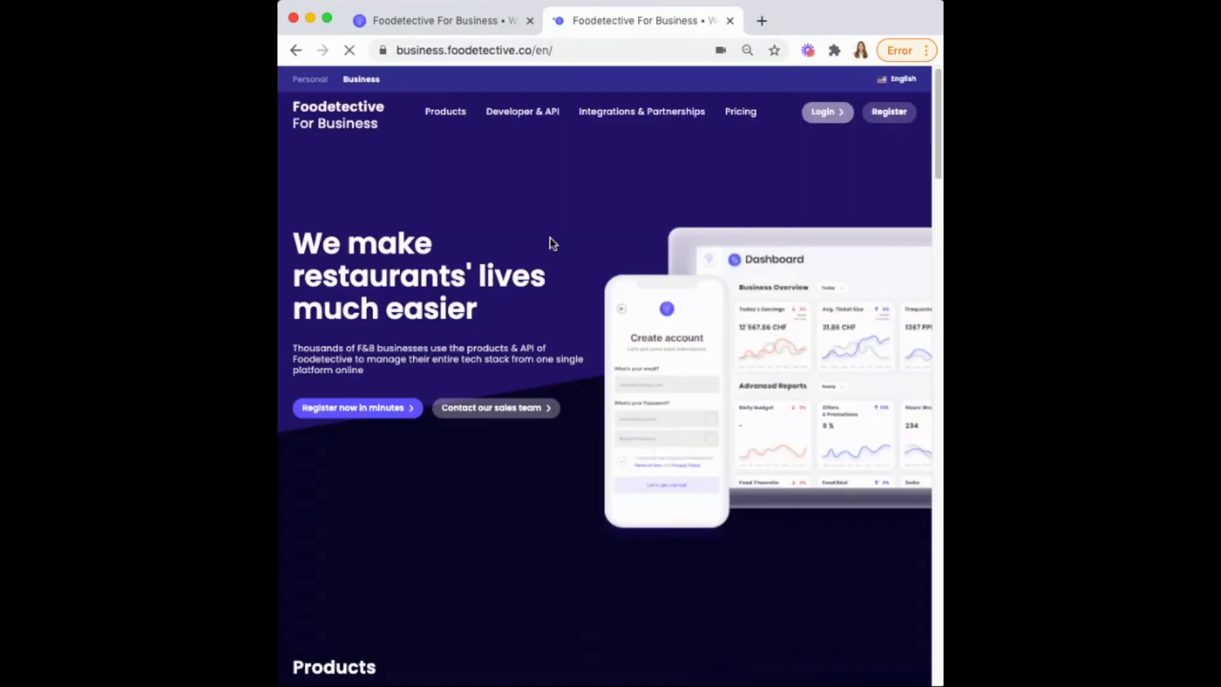
Go from the Foodetective For Business homepage to the business account login page
{"action": "left_click", "coordinate": [827, 112]}
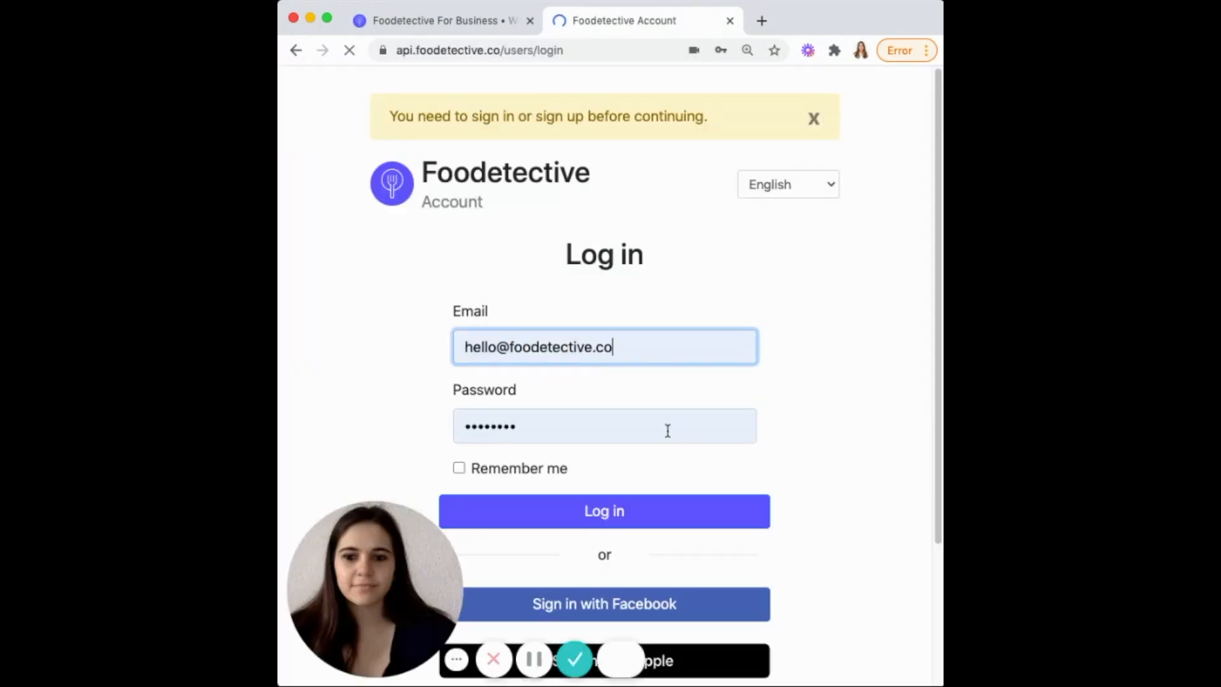
Sign in and open La Central's Catering calendar for December 2020
{"action": "left_click", "coordinate": [601, 516]}
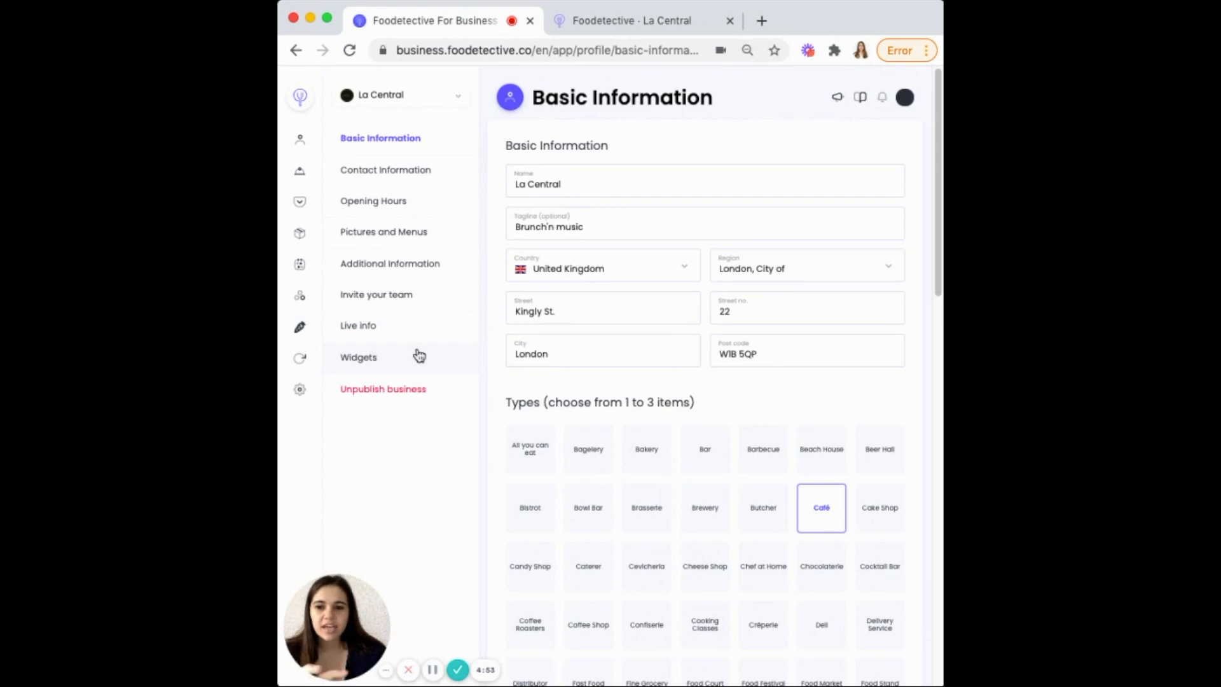
{"action": "left_click", "coordinate": [301, 176]}
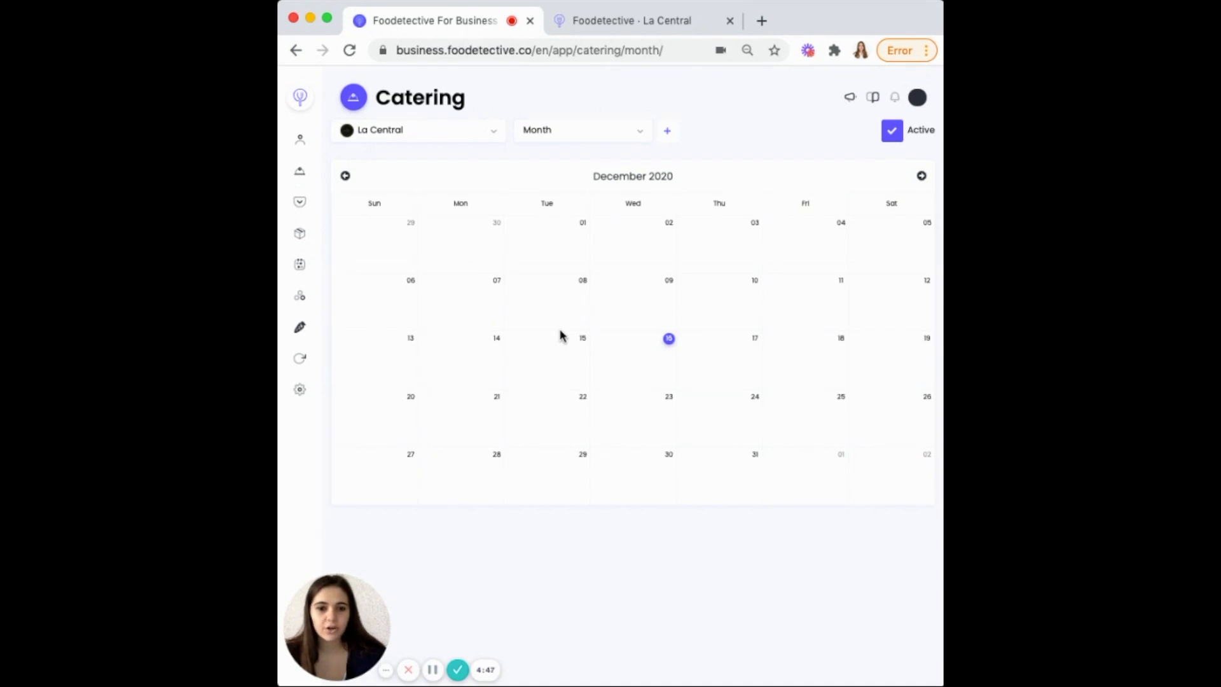
On La Central's public listing page, open the Request catering form
{"action": "left_click", "coordinate": [629, 28]}
{"action": "scroll", "coordinate": [745, 381], "scroll_direction": "down", "scroll_amount": 2}
{"action": "scroll", "coordinate": [746, 379], "scroll_direction": "down", "scroll_amount": 1}
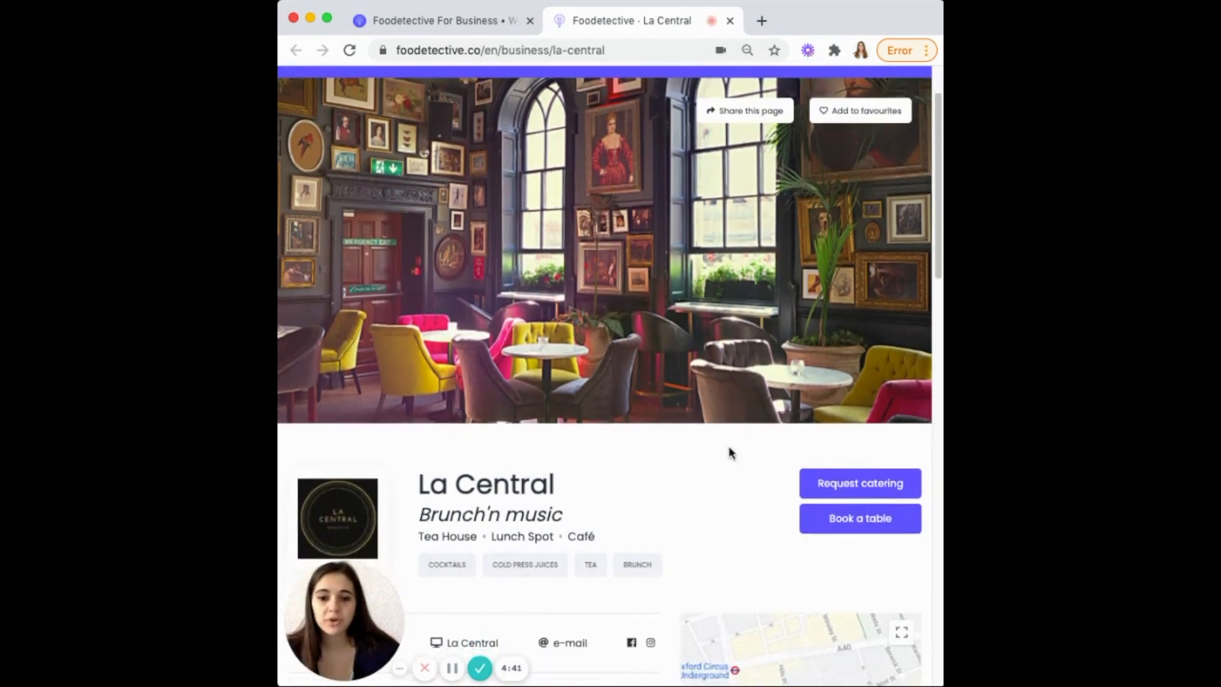
{"action": "scroll", "coordinate": [734, 445], "scroll_direction": "down", "scroll_amount": 1}
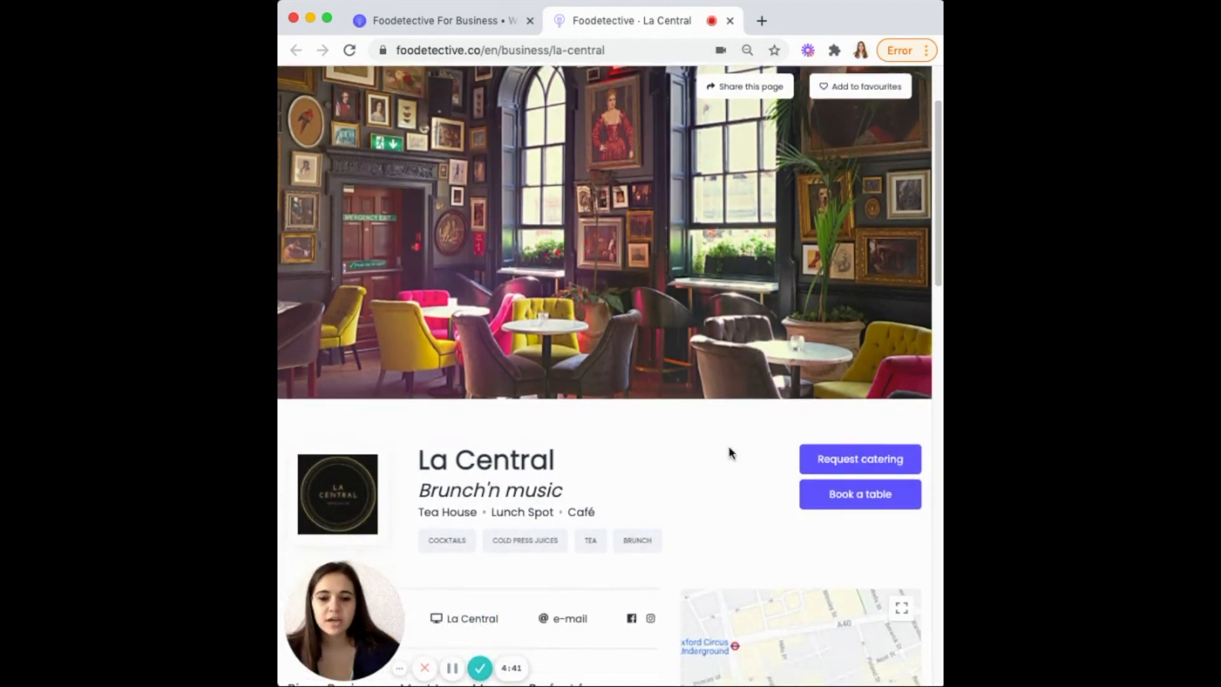
{"action": "left_click", "coordinate": [834, 460]}
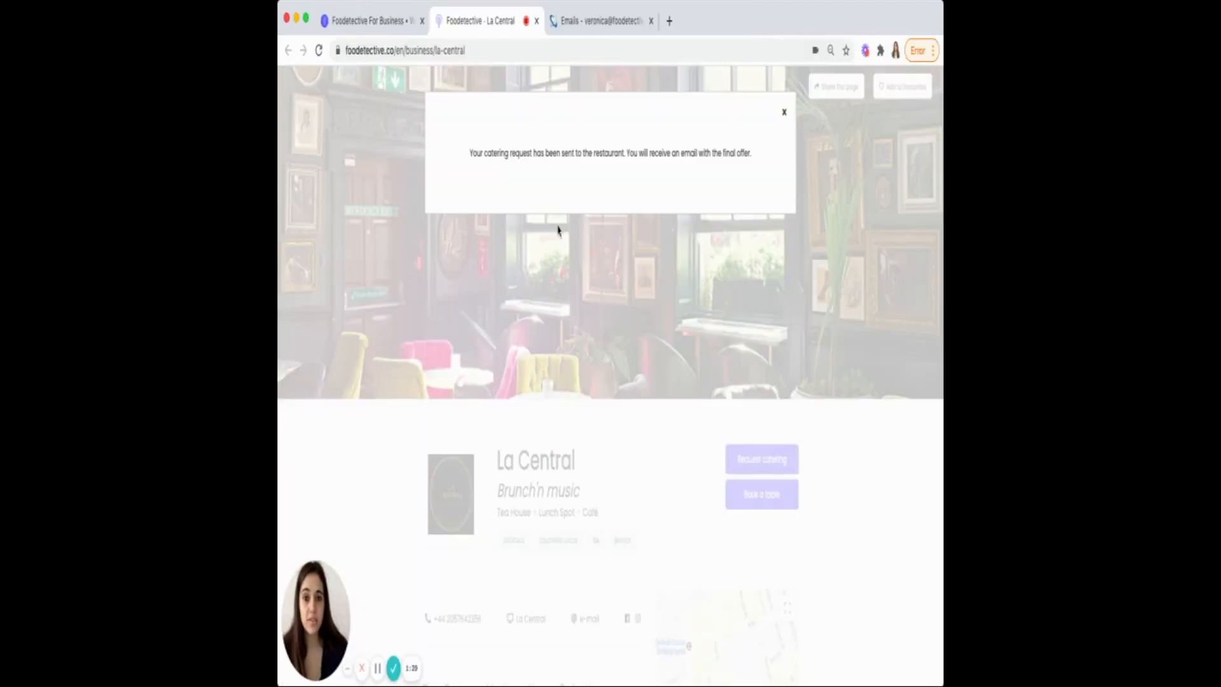
Read the new catering request email in the inbox, then go back to the dashboard
{"action": "left_click", "coordinate": [573, 29]}
{"action": "left_click", "coordinate": [484, 197]}
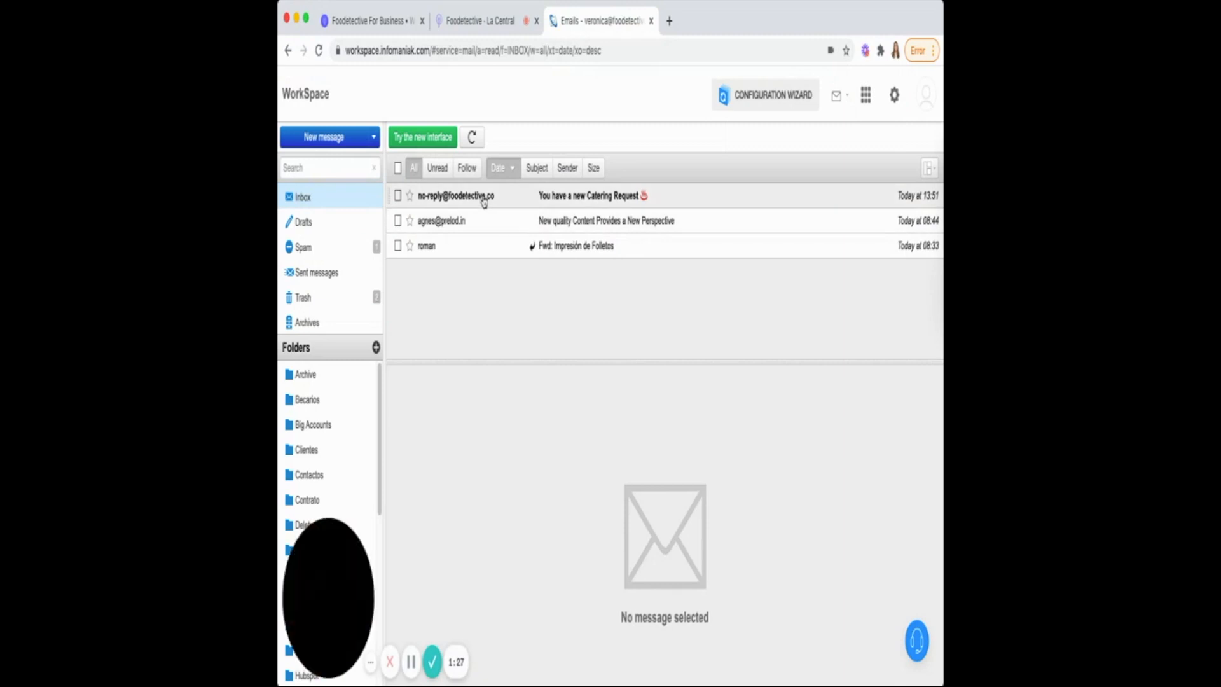
{"action": "left_click", "coordinate": [394, 23]}
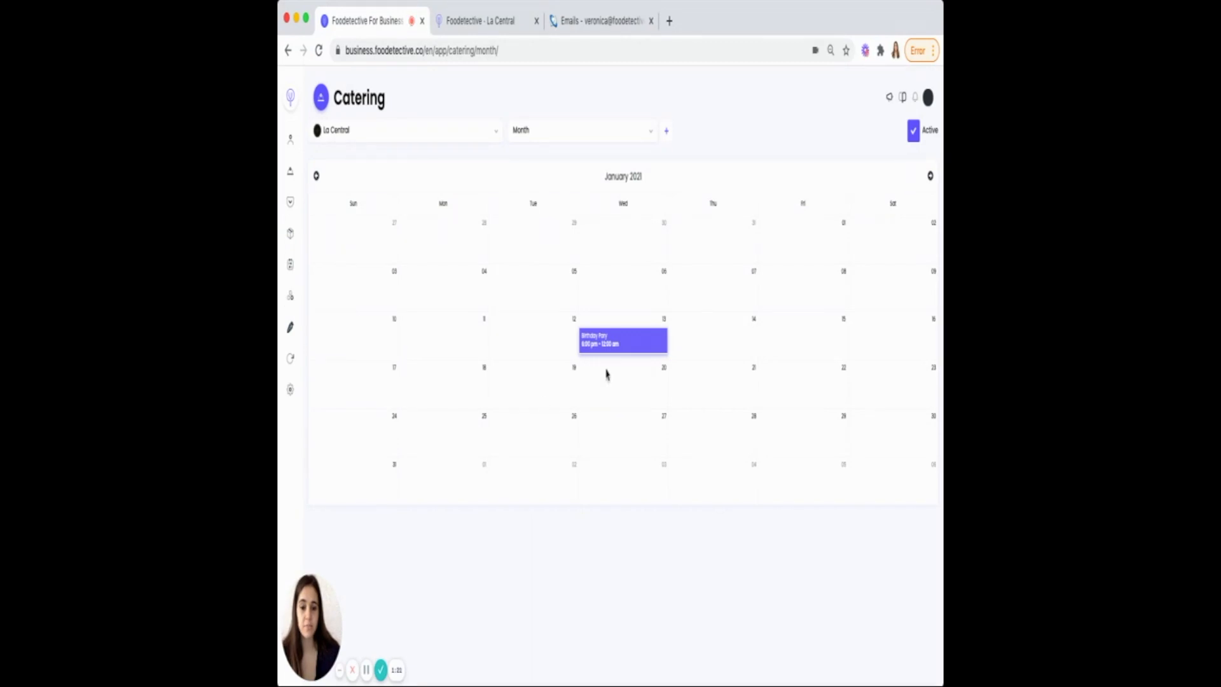
Prepare and send an offer for the Birthday Party request on 2021-01-13
{"action": "left_click", "coordinate": [622, 345]}
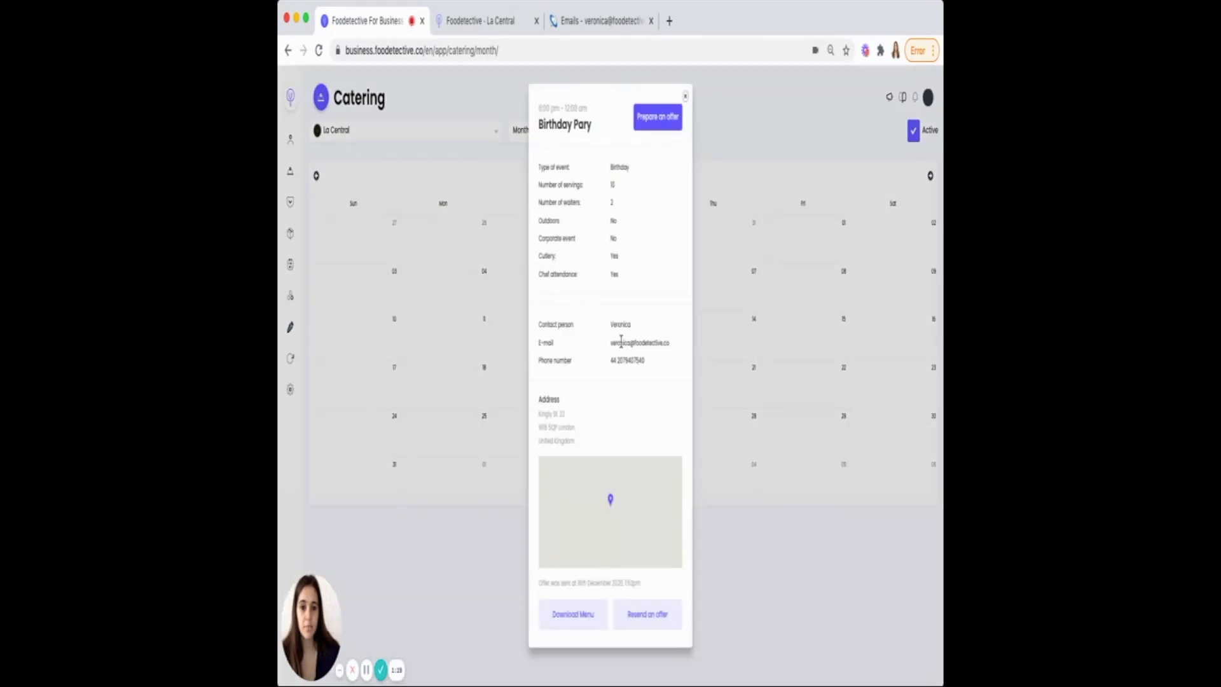
{"action": "left_click", "coordinate": [650, 129]}
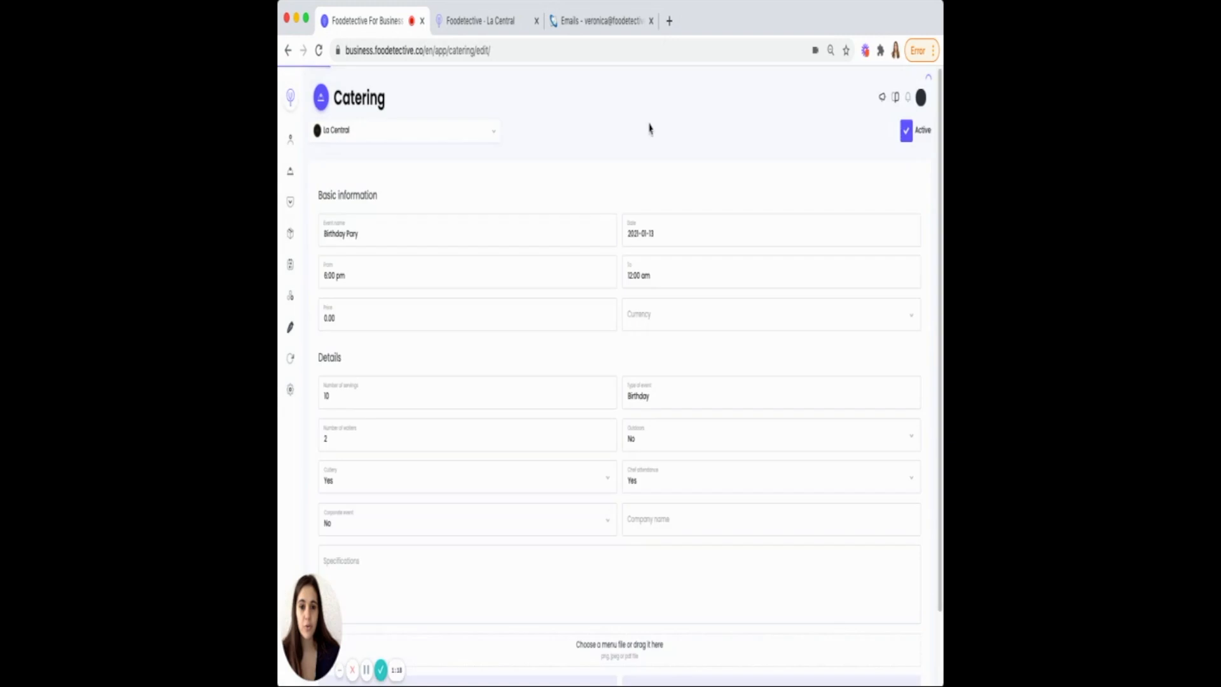
{"action": "scroll", "coordinate": [575, 376], "scroll_direction": "down", "scroll_amount": 1}
{"action": "scroll", "coordinate": [576, 376], "scroll_direction": "down", "scroll_amount": 2}
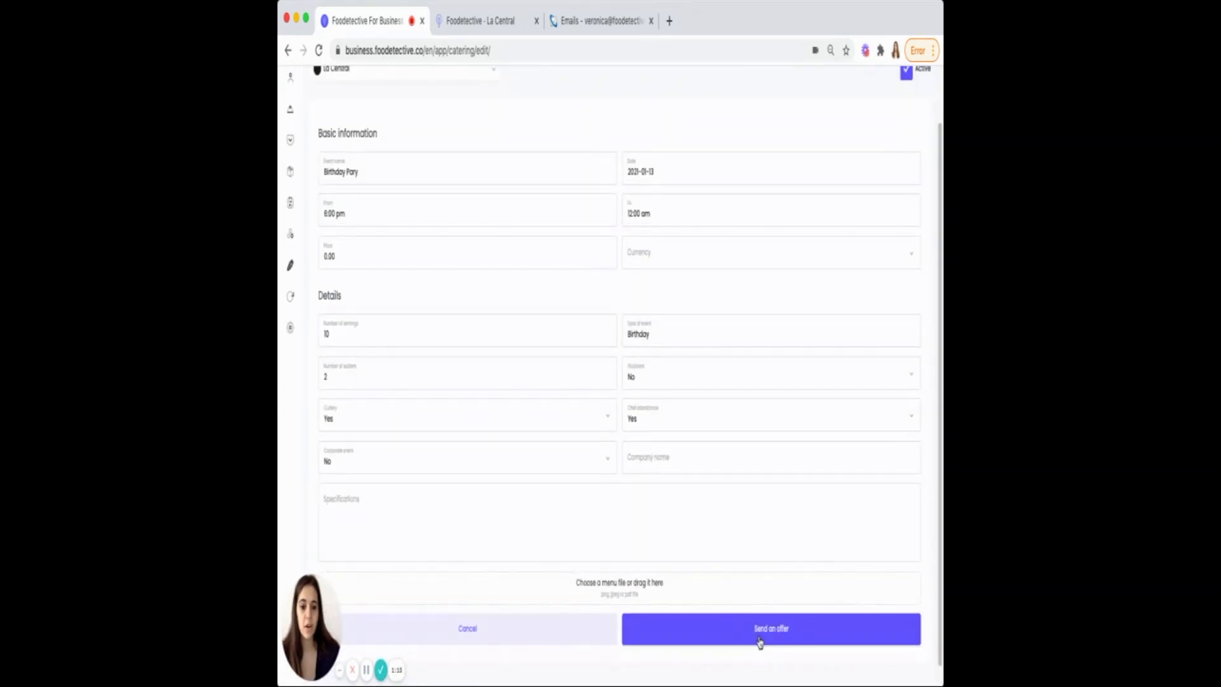
{"action": "left_click", "coordinate": [760, 636]}
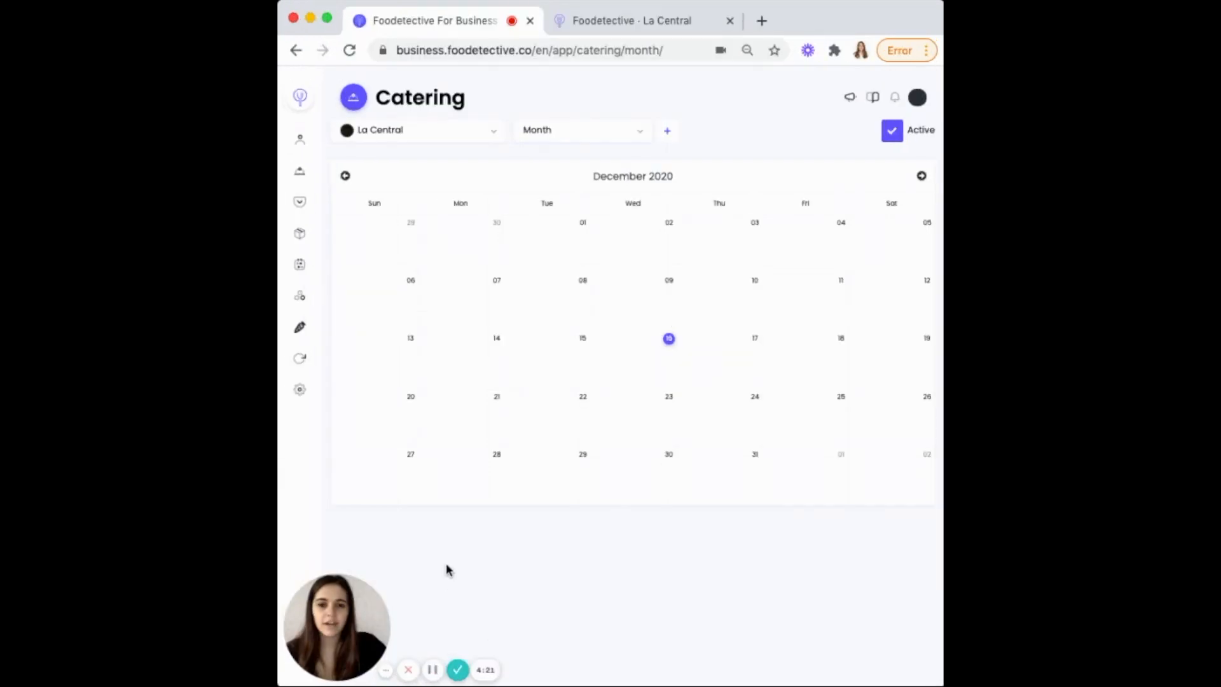
Toggle Catering off and back on, toggle Privatisation on and off, then view delivery Orders
{"action": "left_click", "coordinate": [896, 132]}
{"action": "left_click", "coordinate": [897, 134]}
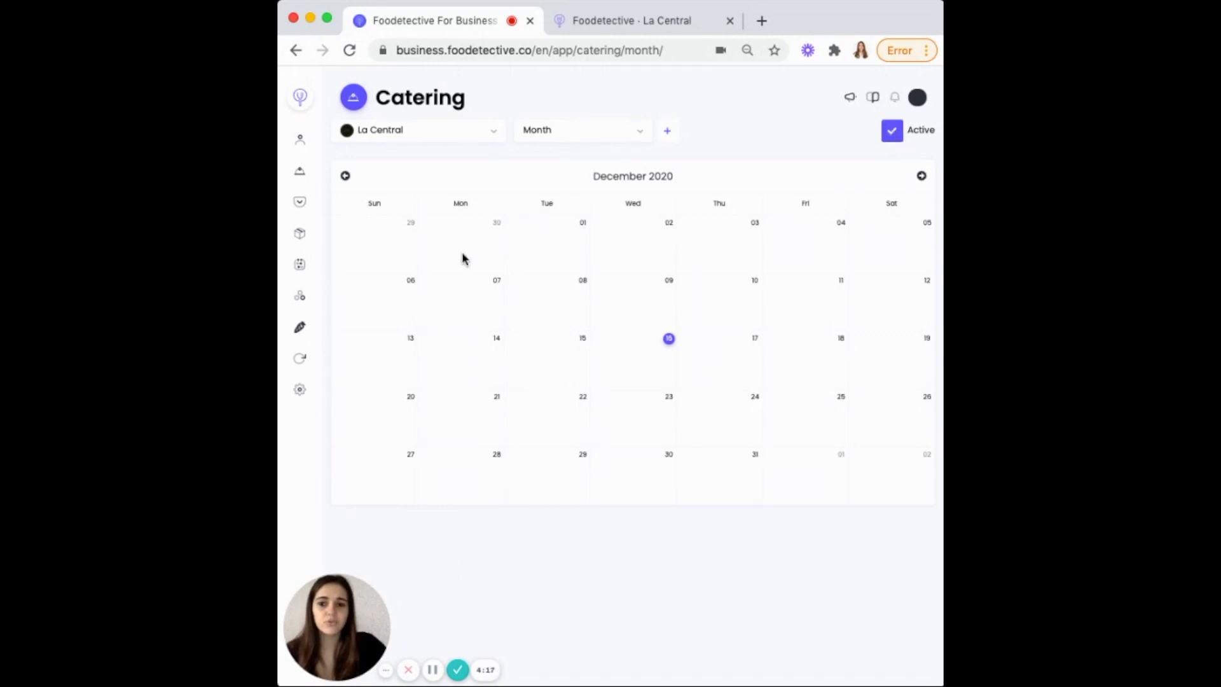
{"action": "left_click", "coordinate": [300, 205]}
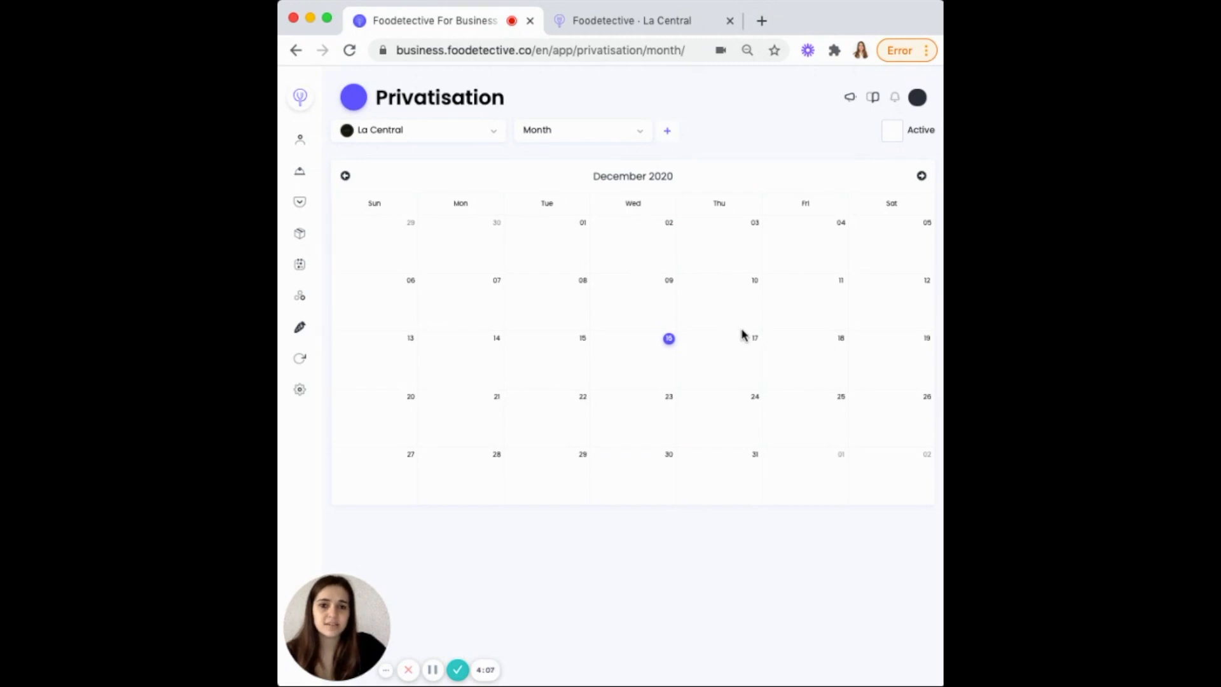
{"action": "left_click", "coordinate": [894, 138]}
{"action": "left_click", "coordinate": [893, 136]}
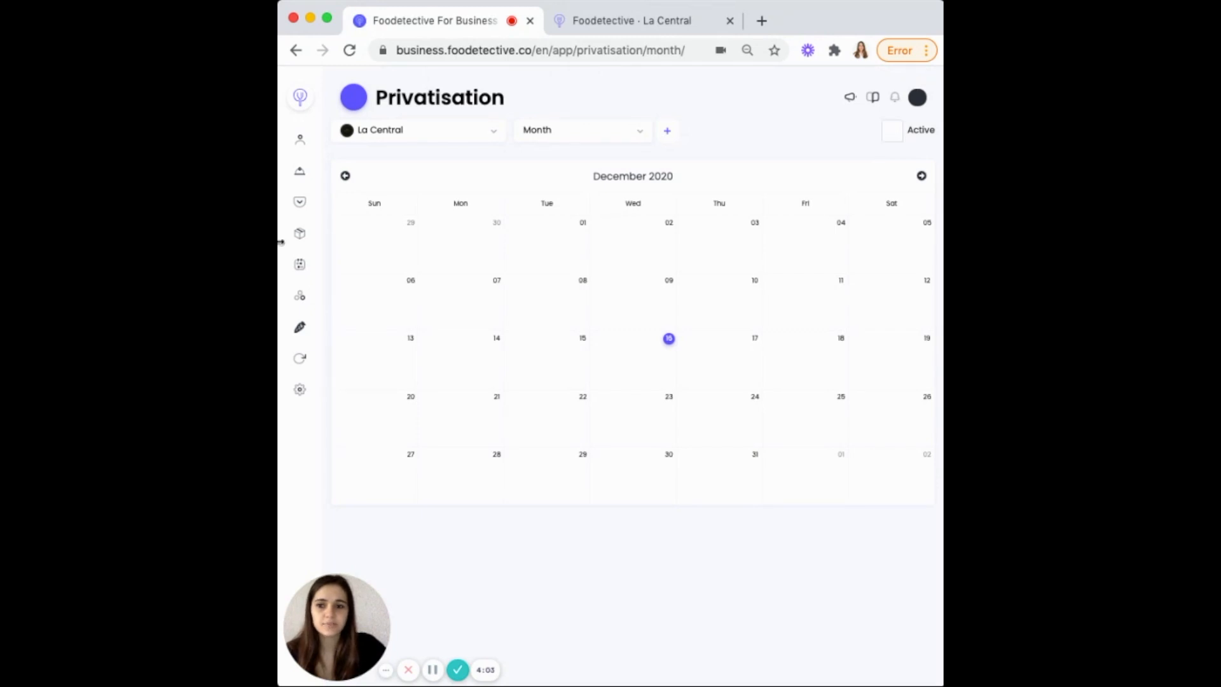
{"action": "left_click", "coordinate": [300, 235]}
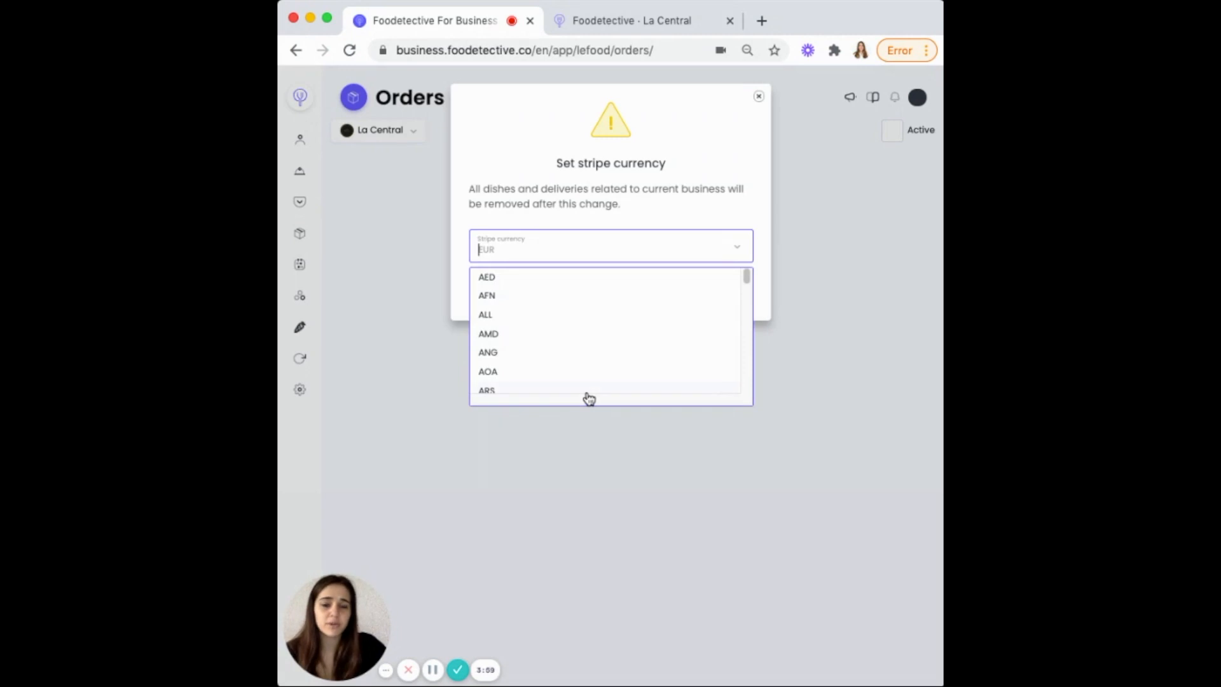
Choose EUR from the Stripe currency list and confirm it
{"action": "left_click", "coordinate": [432, 671]}
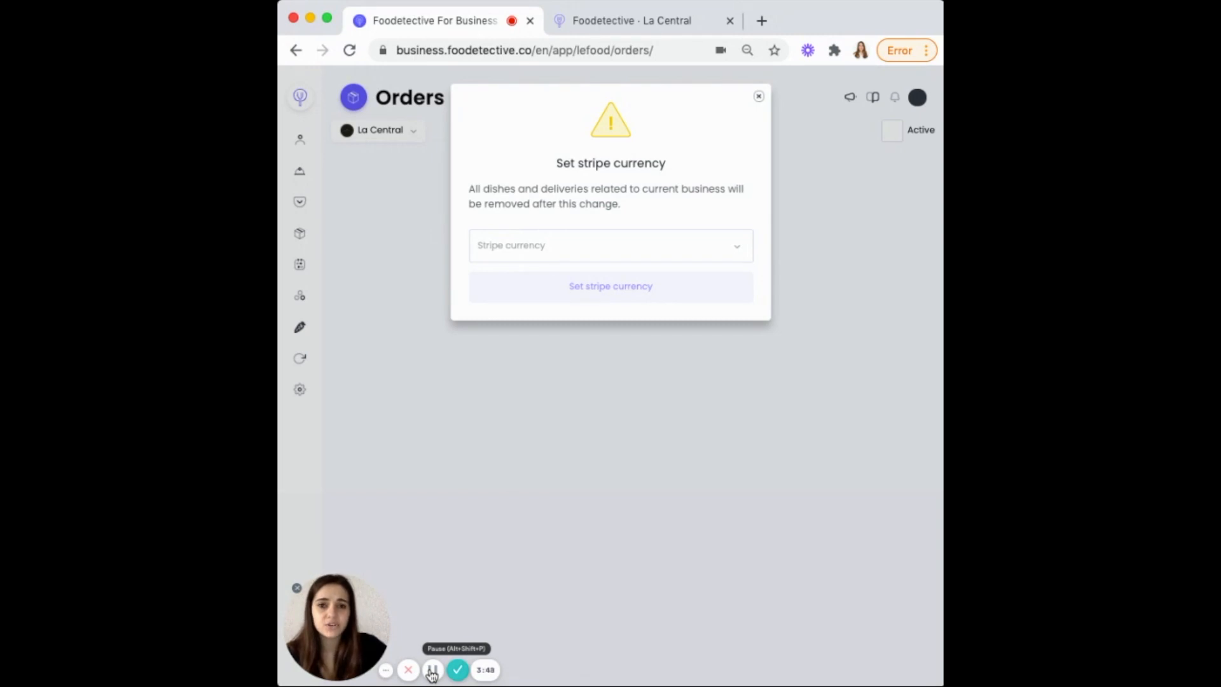
{"action": "left_click", "coordinate": [509, 249]}
{"action": "type", "text": "eur"}
{"action": "left_click", "coordinate": [509, 278]}
{"action": "left_click", "coordinate": [589, 282]}
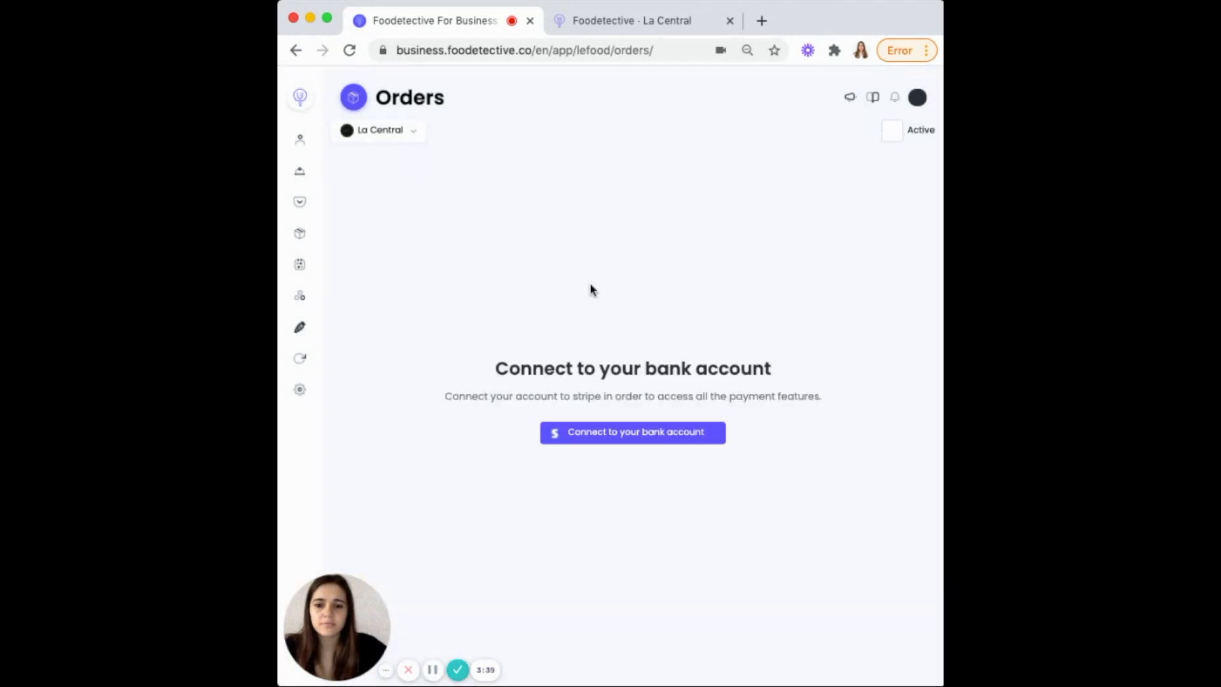
Connect the bank account by signing in to the Stripe account
{"action": "left_click", "coordinate": [612, 439]}
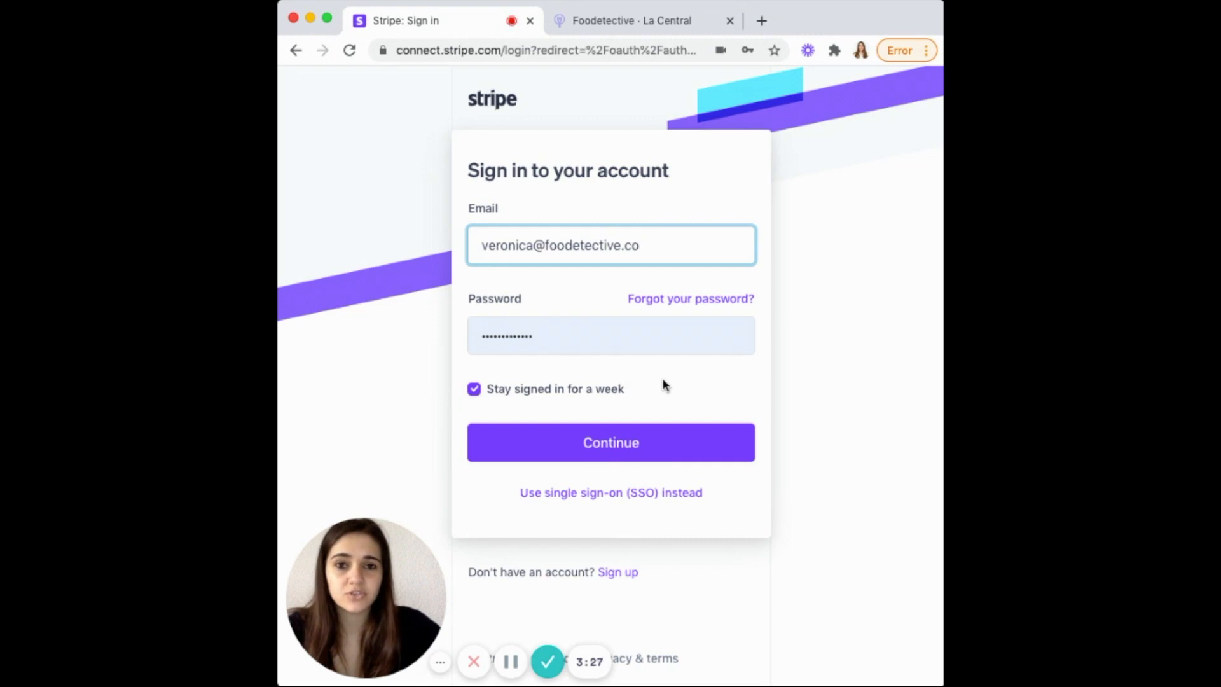
{"action": "left_click", "coordinate": [624, 443]}
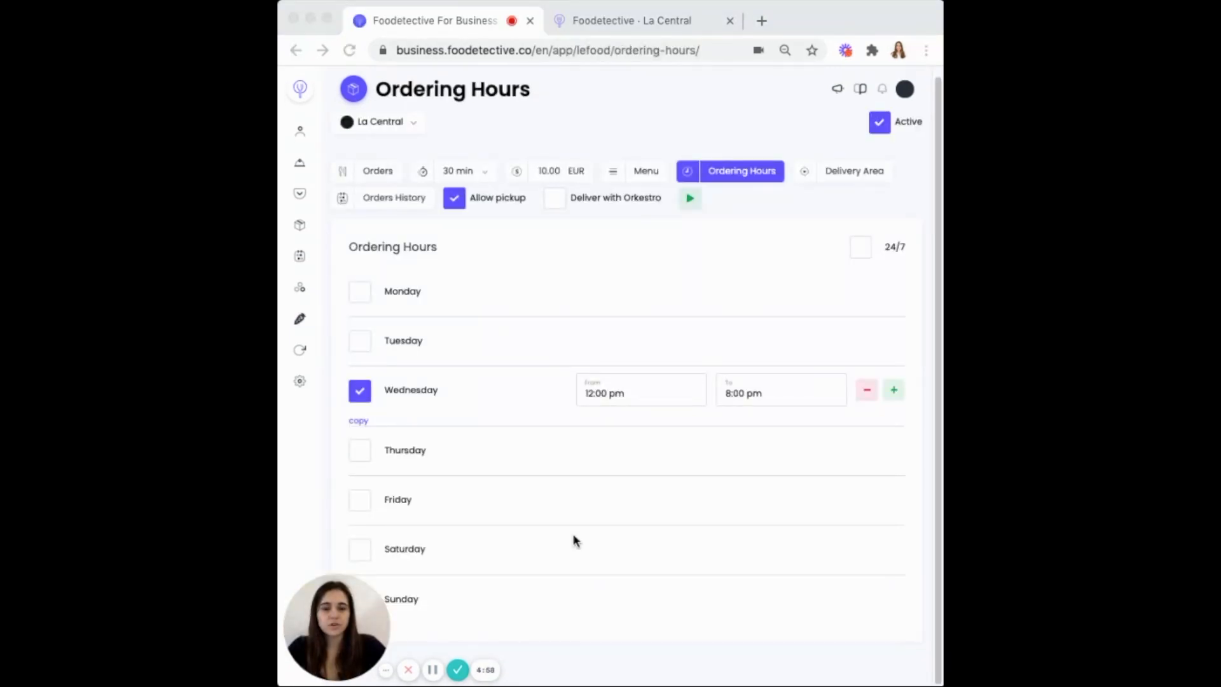
On La Central's public delivery and take-away page, add one Pancakes (€12.00) to the cart
{"action": "left_click", "coordinate": [609, 23]}
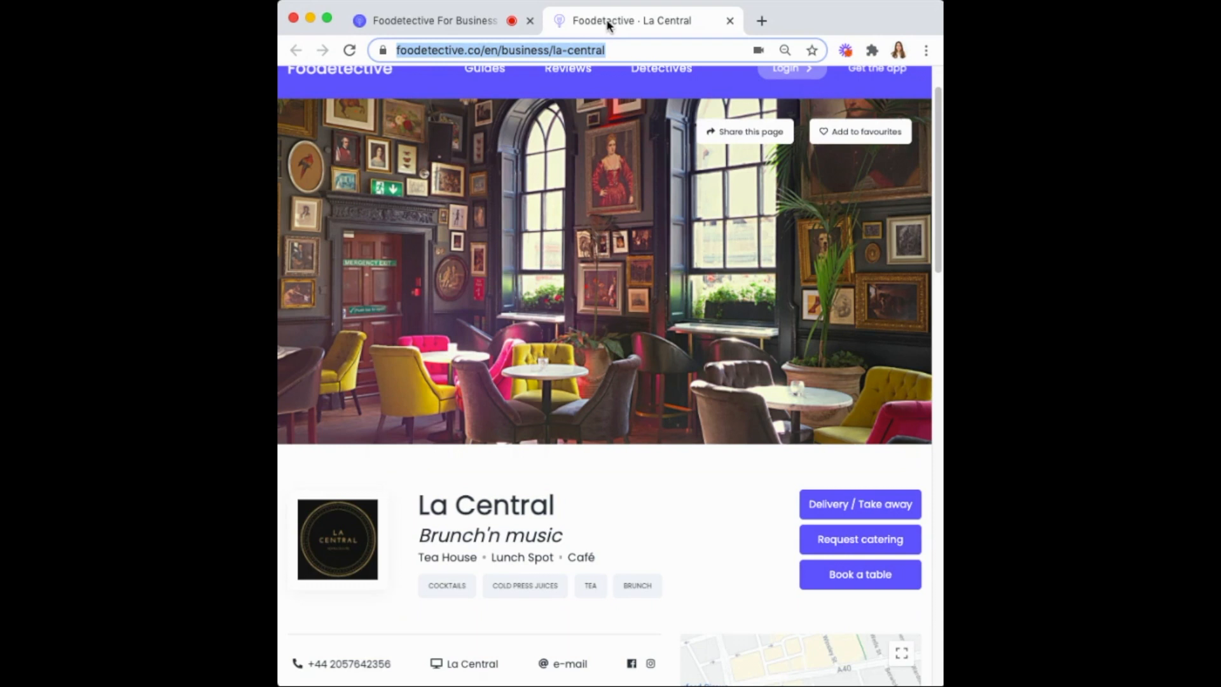
{"action": "left_click", "coordinate": [827, 509]}
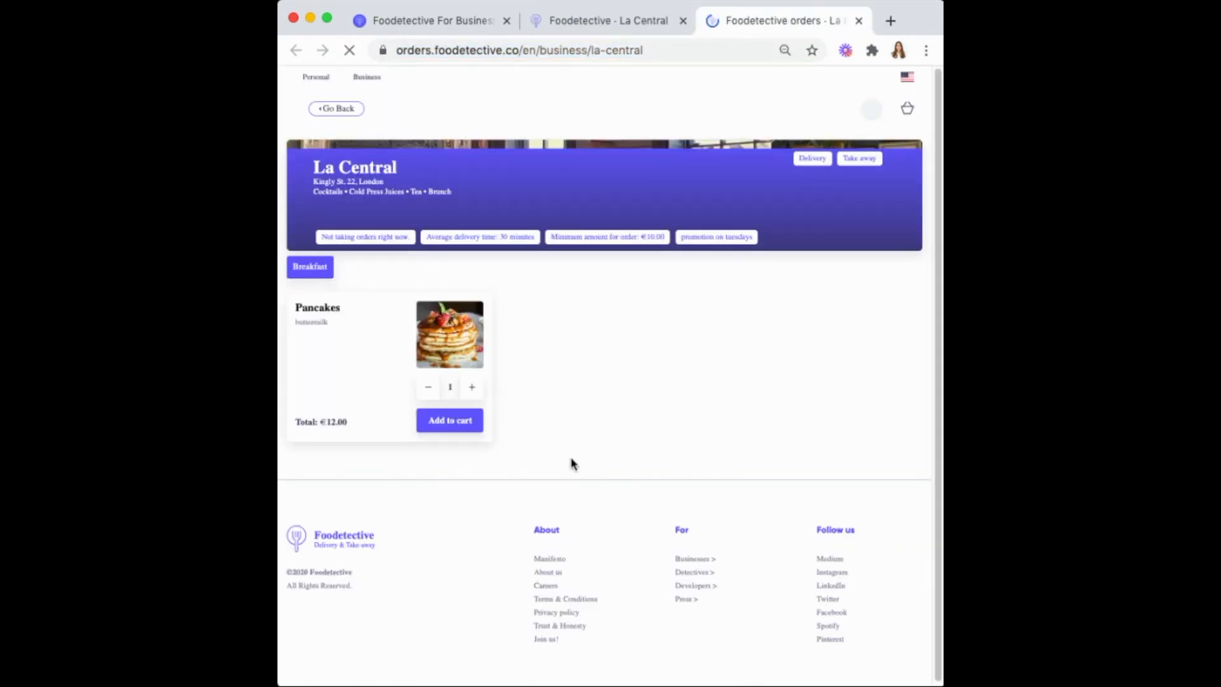
{"action": "left_click", "coordinate": [477, 422]}
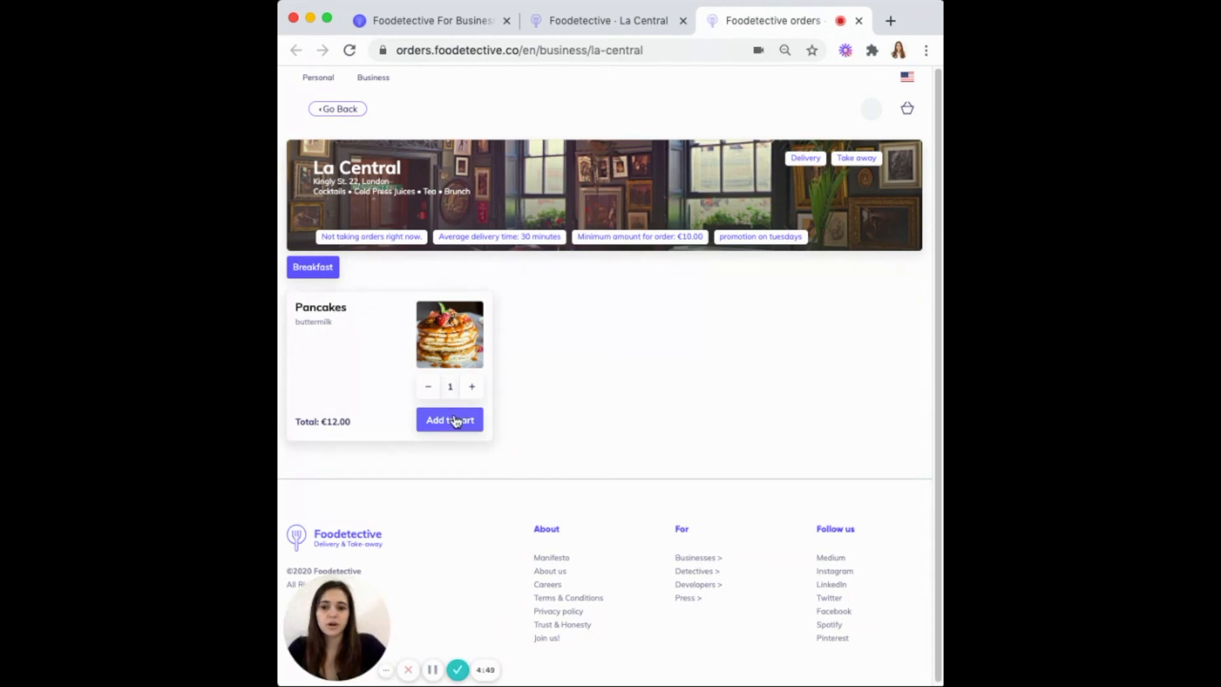
Open the saved La Central cart and proceed to checkout
{"action": "left_click", "coordinate": [908, 108]}
{"action": "left_click", "coordinate": [799, 185]}
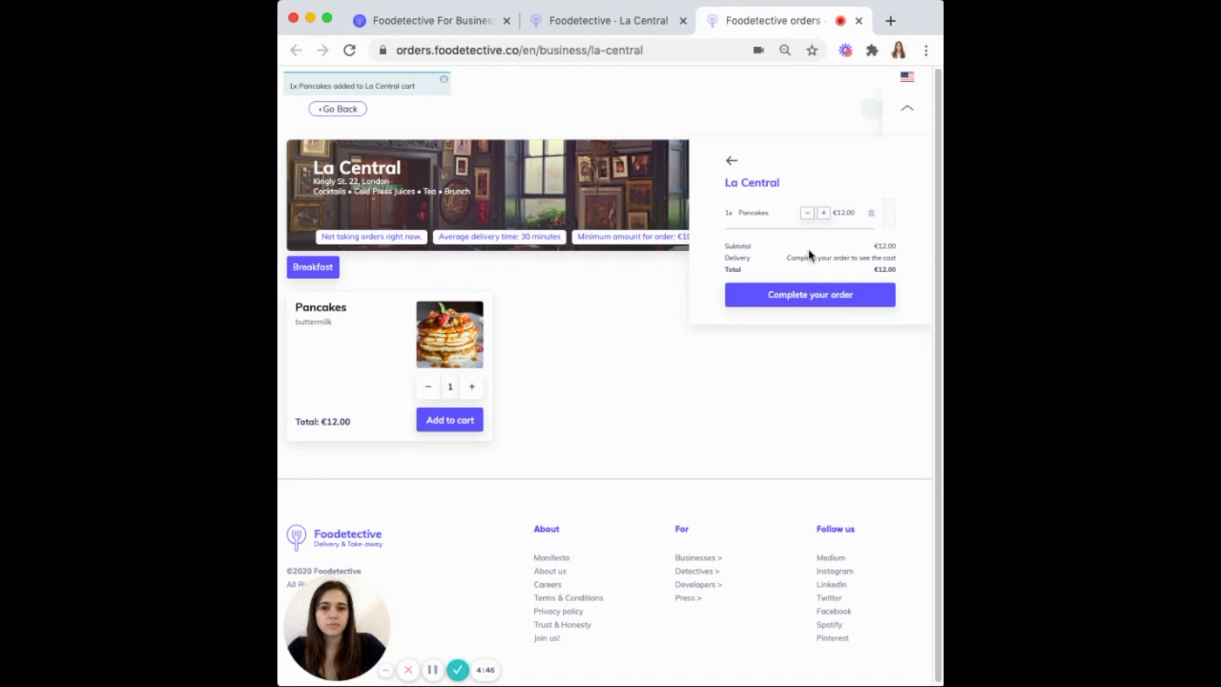
{"action": "left_click", "coordinate": [816, 296]}
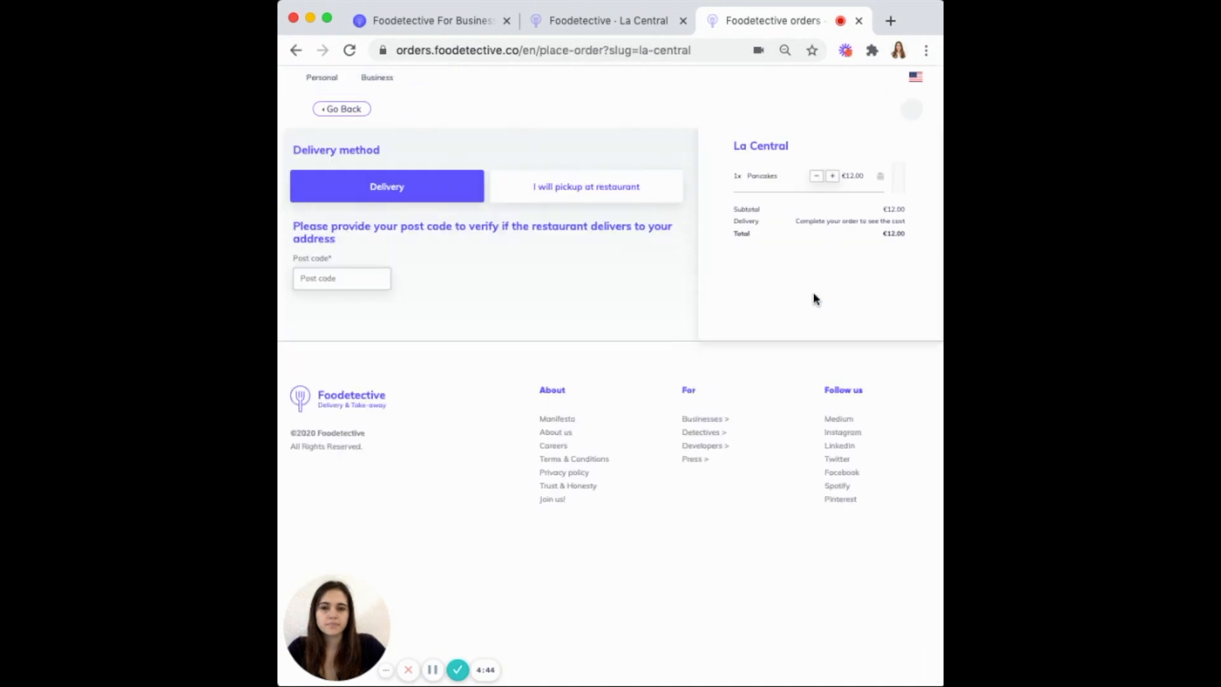
Paste in the delivery post code, then pay for and place the Pancakes order
{"action": "left_click", "coordinate": [374, 281]}
{"action": "type", "text": "SW11 3LF"}
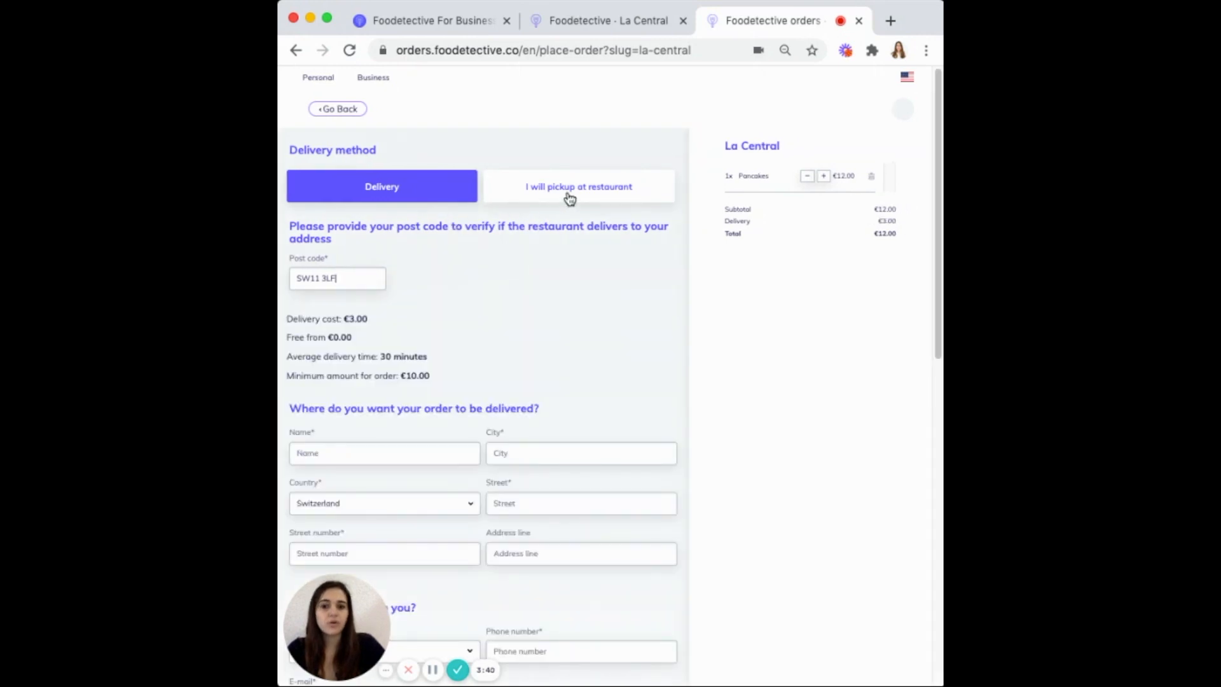
{"action": "scroll", "coordinate": [588, 218], "scroll_direction": "down", "scroll_amount": 5}
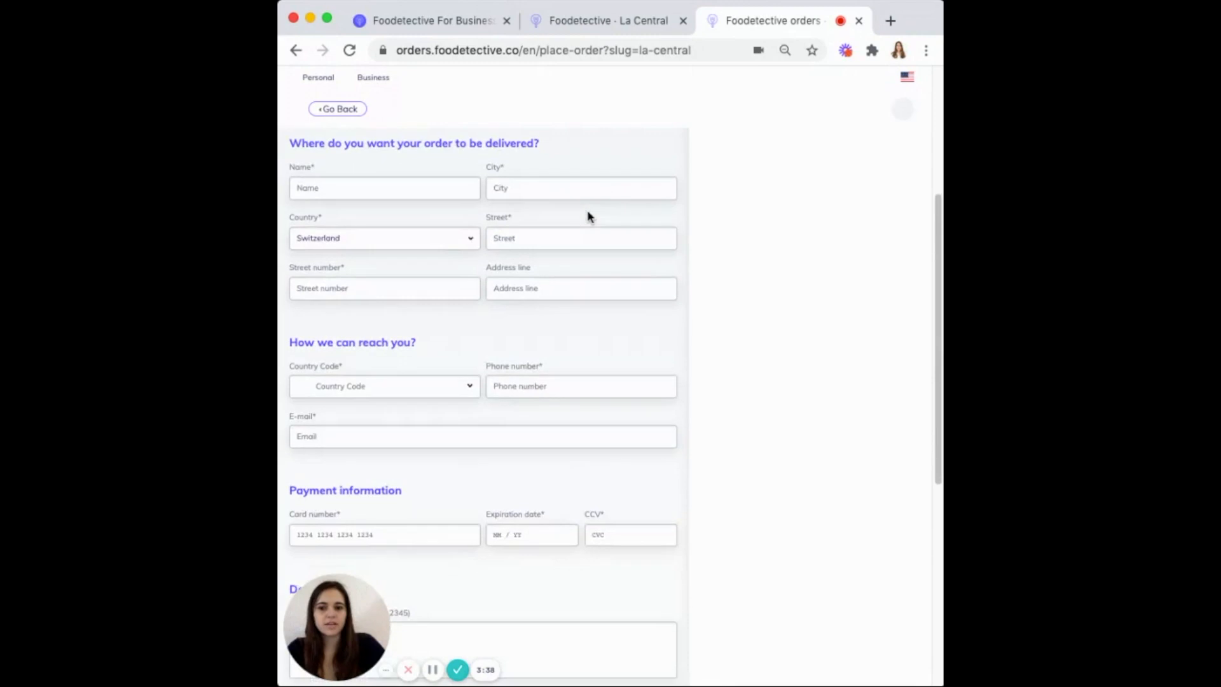
{"action": "scroll", "coordinate": [353, 429], "scroll_direction": "down", "scroll_amount": 6}
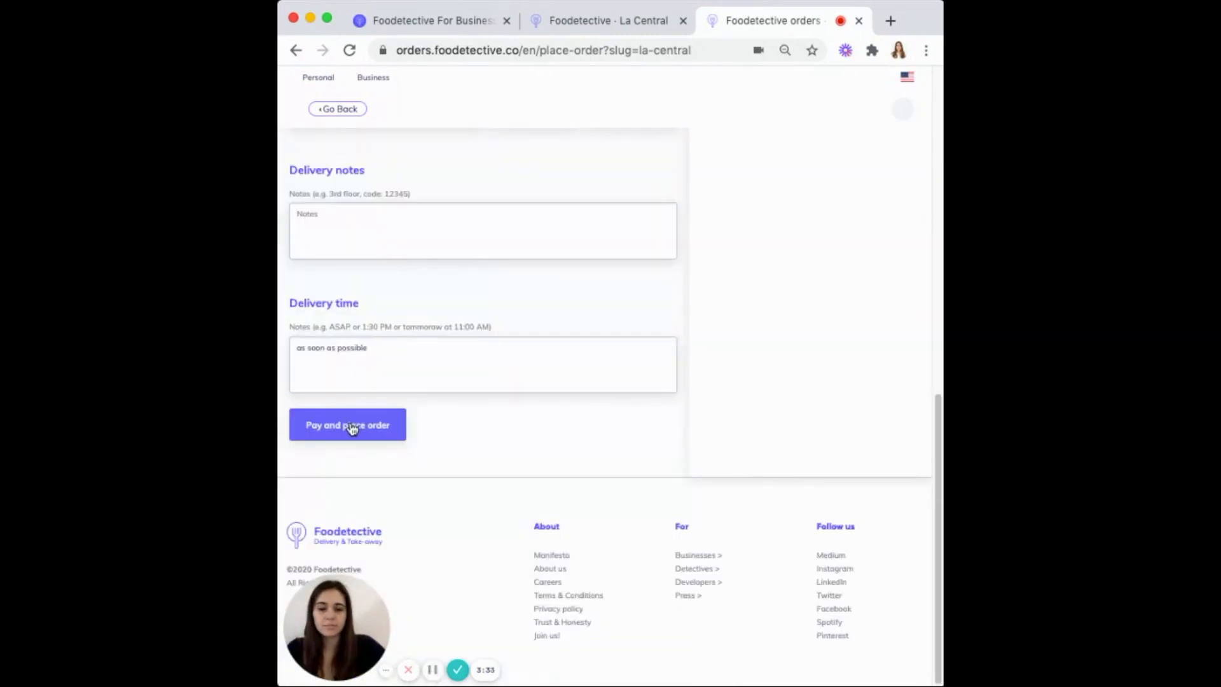
{"action": "left_click", "coordinate": [353, 430]}
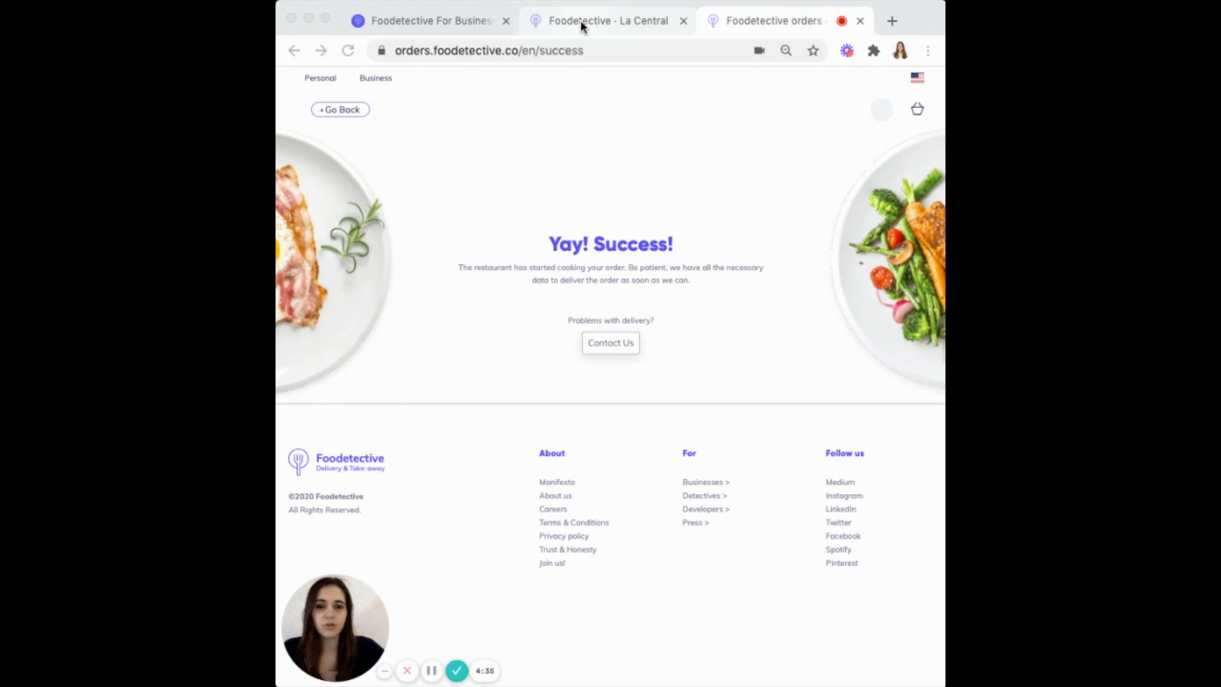
Reject the 15.00 EUR Pancakes order as Kitchen Full and enable Deliver with Orkestro
{"action": "left_click", "coordinate": [471, 20]}
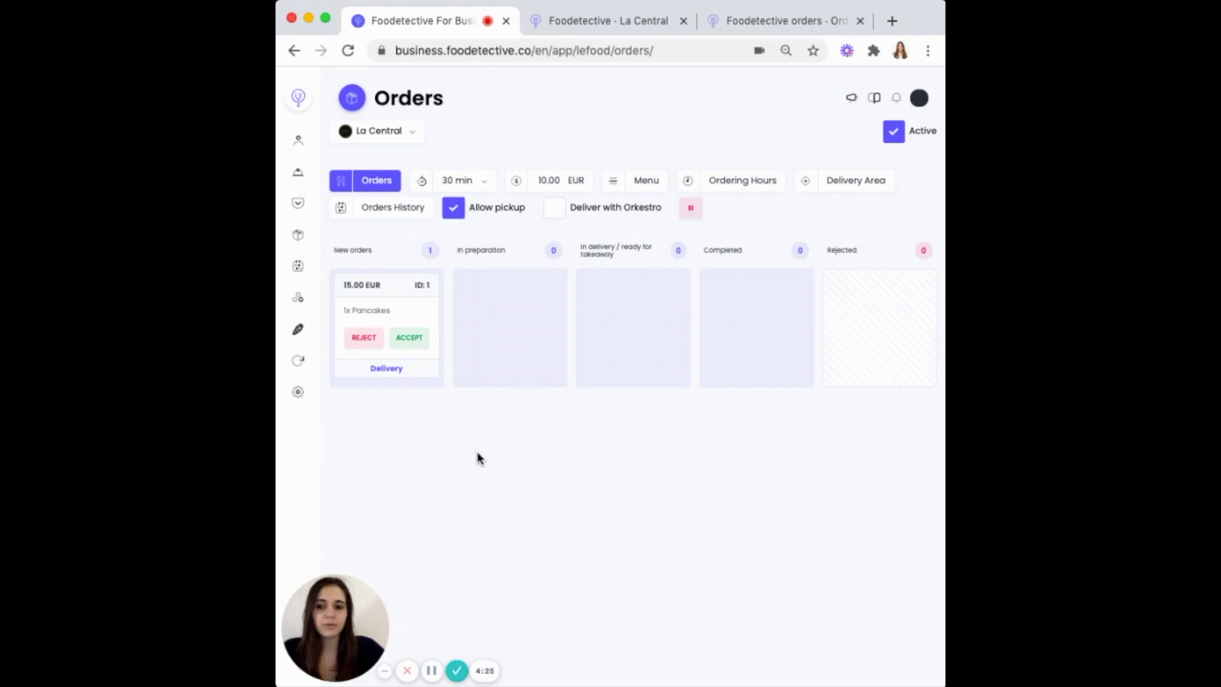
{"action": "left_click_drag", "start_coordinate": [401, 417], "coordinate": [613, 374]}
{"action": "left_click", "coordinate": [615, 377]}
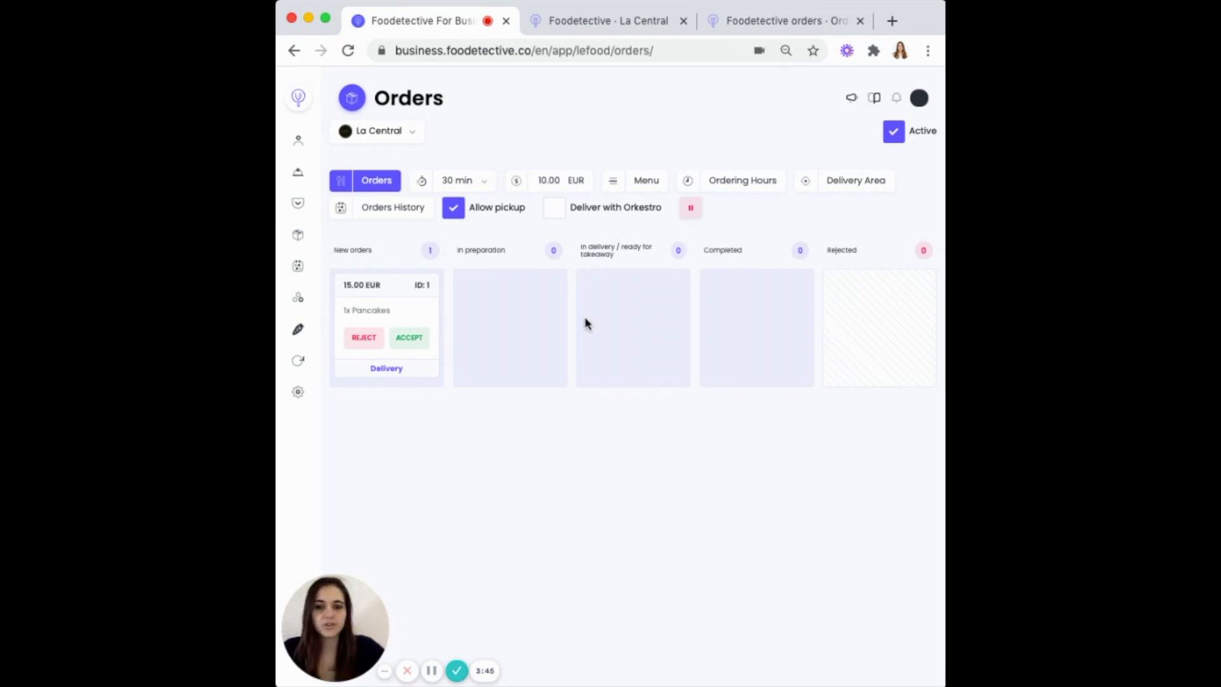
{"action": "left_click", "coordinate": [555, 207]}
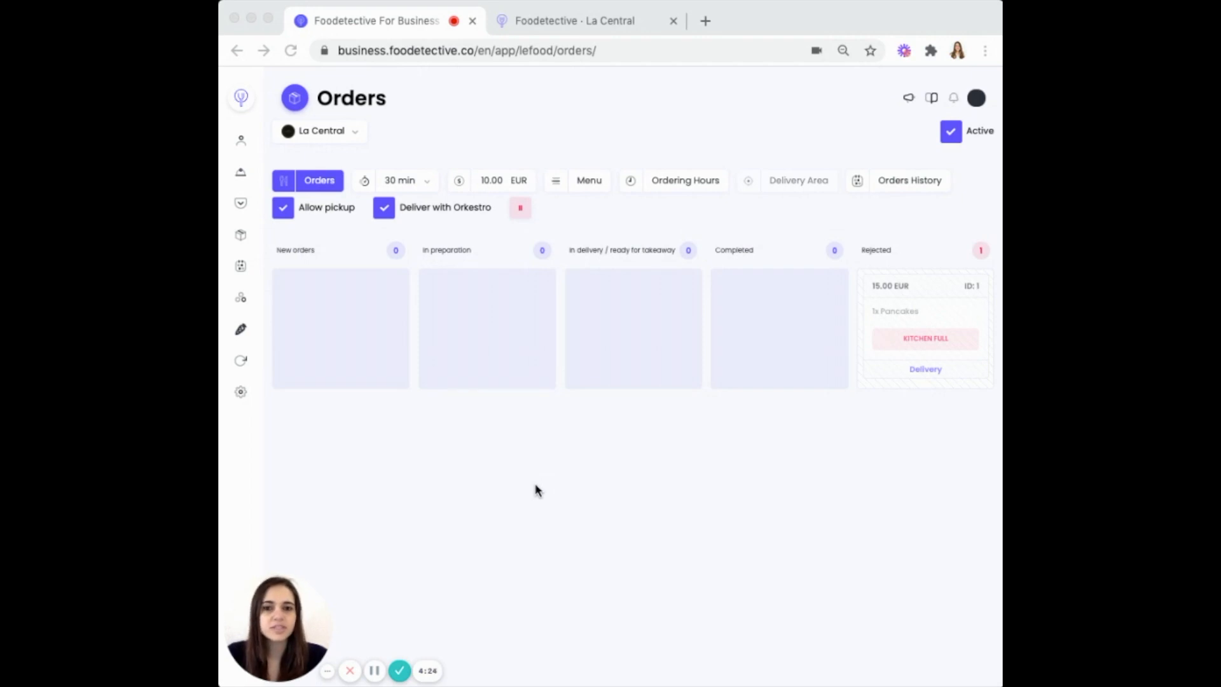
Go from Reservations to La Central's Tables page listing tables with 2, 4, 6 and 10 seats
{"action": "left_click", "coordinate": [240, 265]}
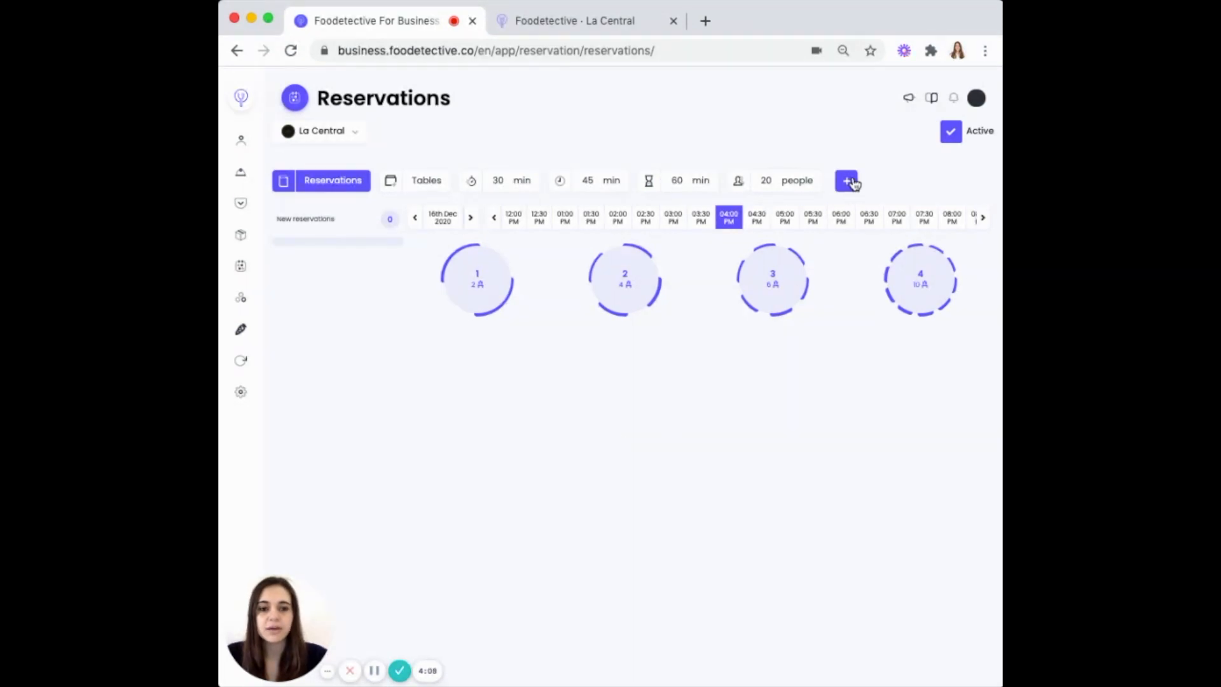
{"action": "left_click", "coordinate": [852, 182]}
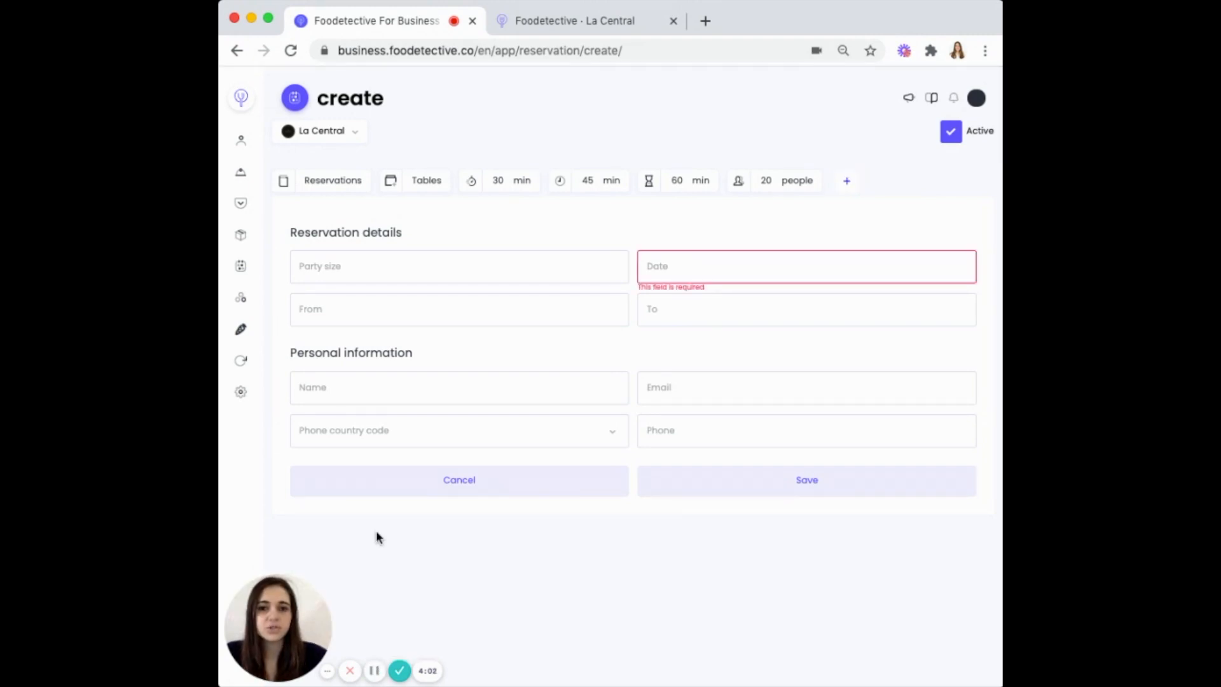
{"action": "left_click", "coordinate": [331, 181]}
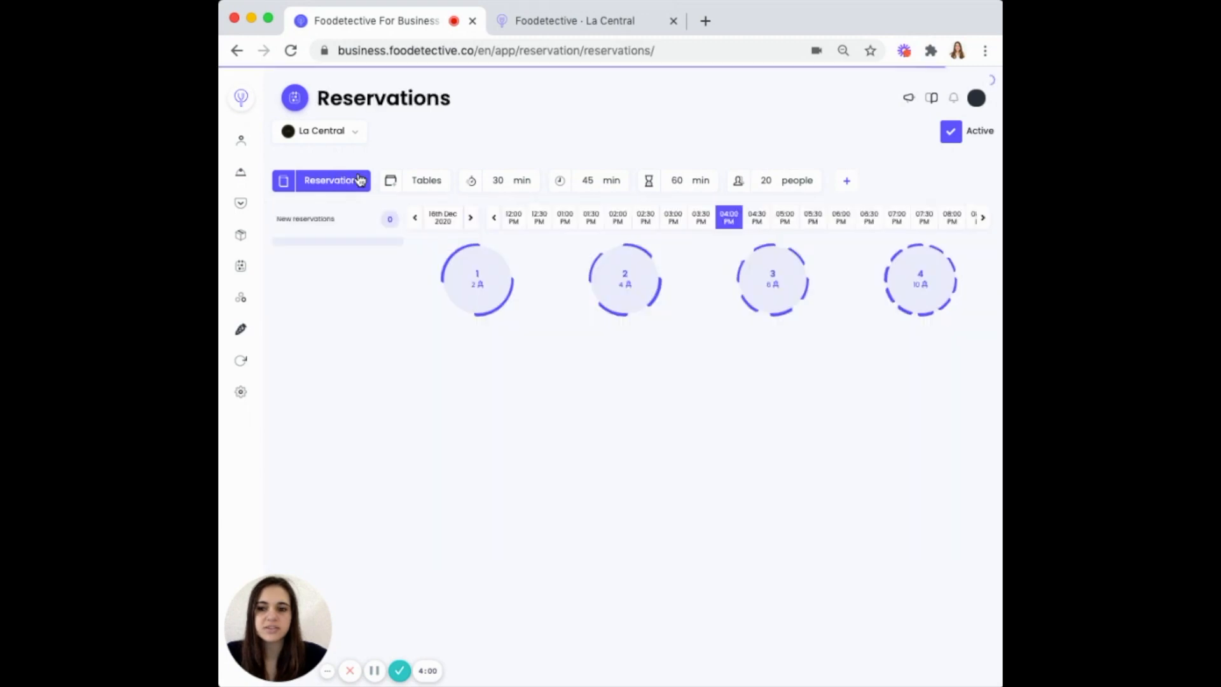
{"action": "left_click", "coordinate": [423, 182]}
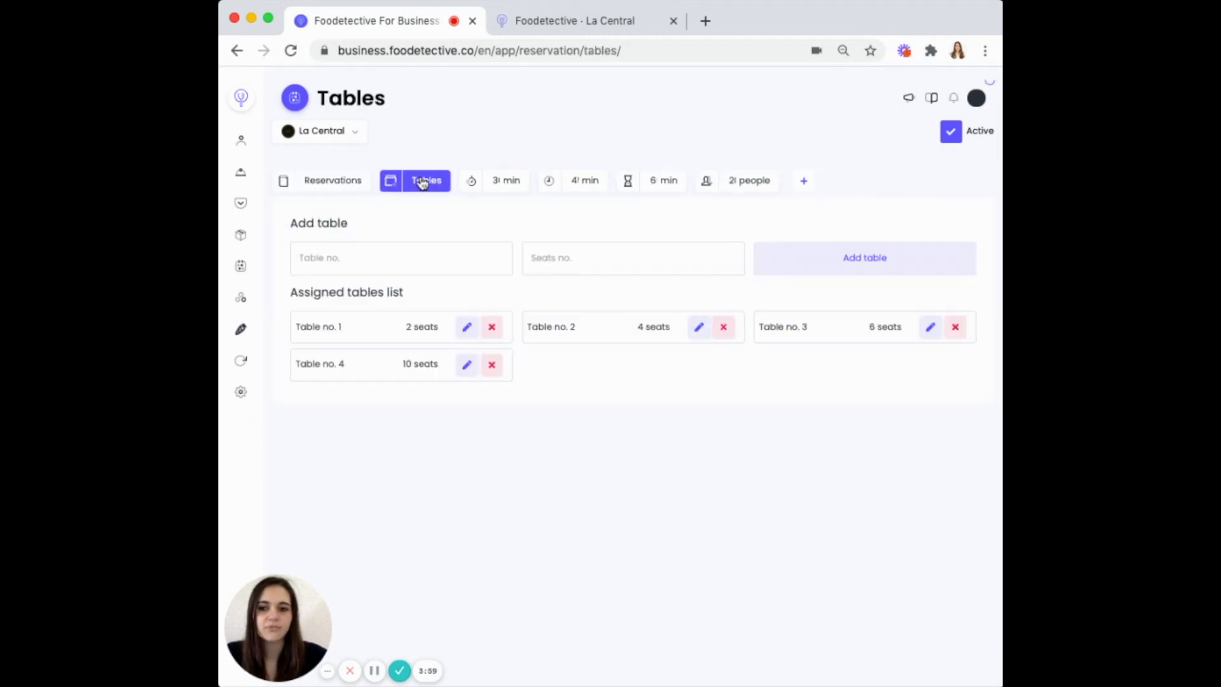
Add Table no. 6 with 6 seats and return to the Reservations floor view
{"action": "left_click", "coordinate": [394, 261]}
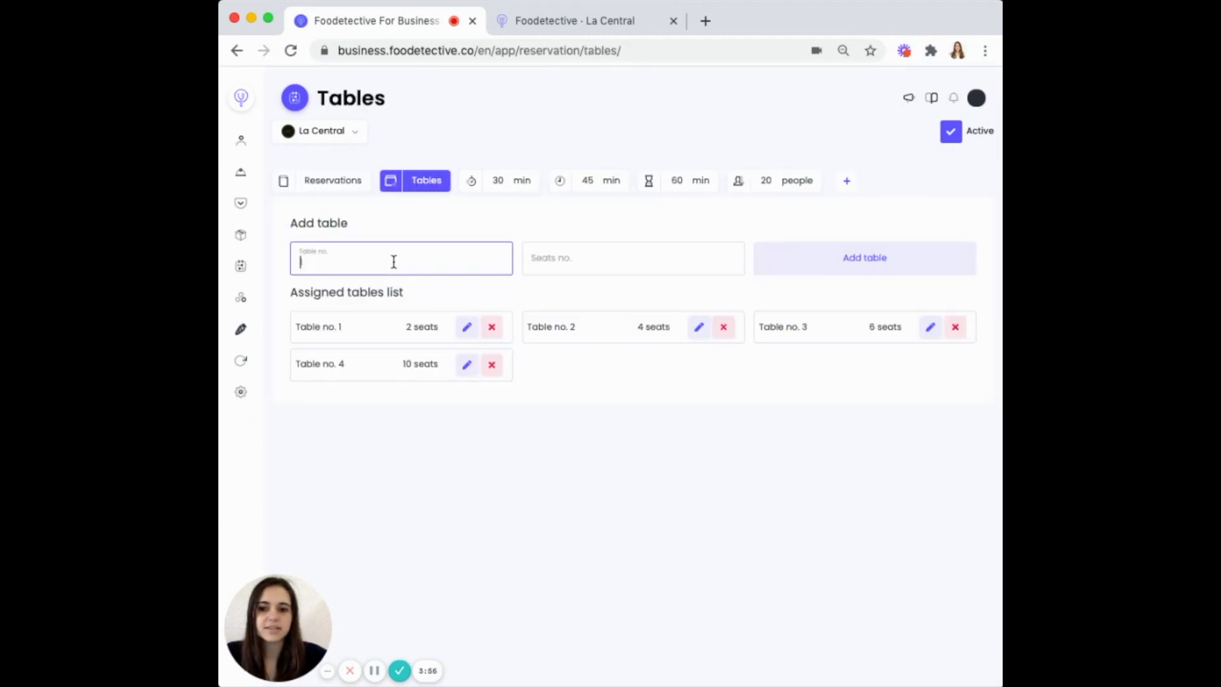
{"action": "left_click", "coordinate": [564, 262]}
{"action": "left_click", "coordinate": [419, 261]}
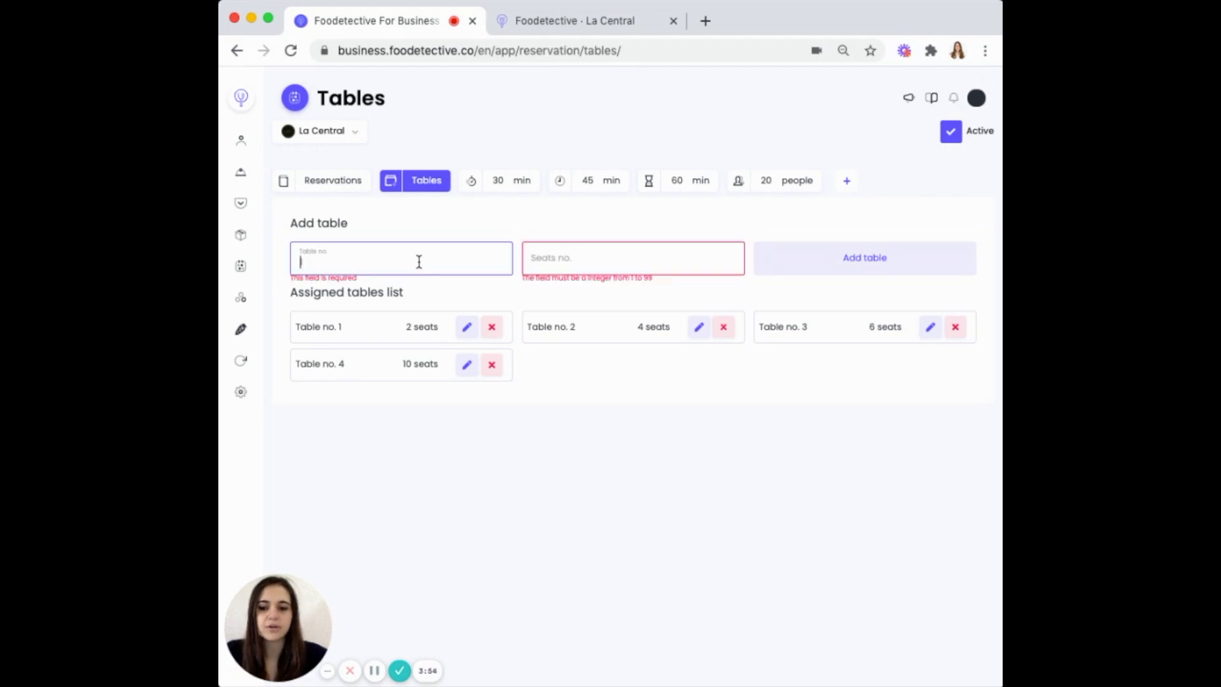
{"action": "type", "text": "6"}
{"action": "left_click", "coordinate": [572, 261]}
{"action": "type", "text": "6"}
{"action": "left_click", "coordinate": [811, 269]}
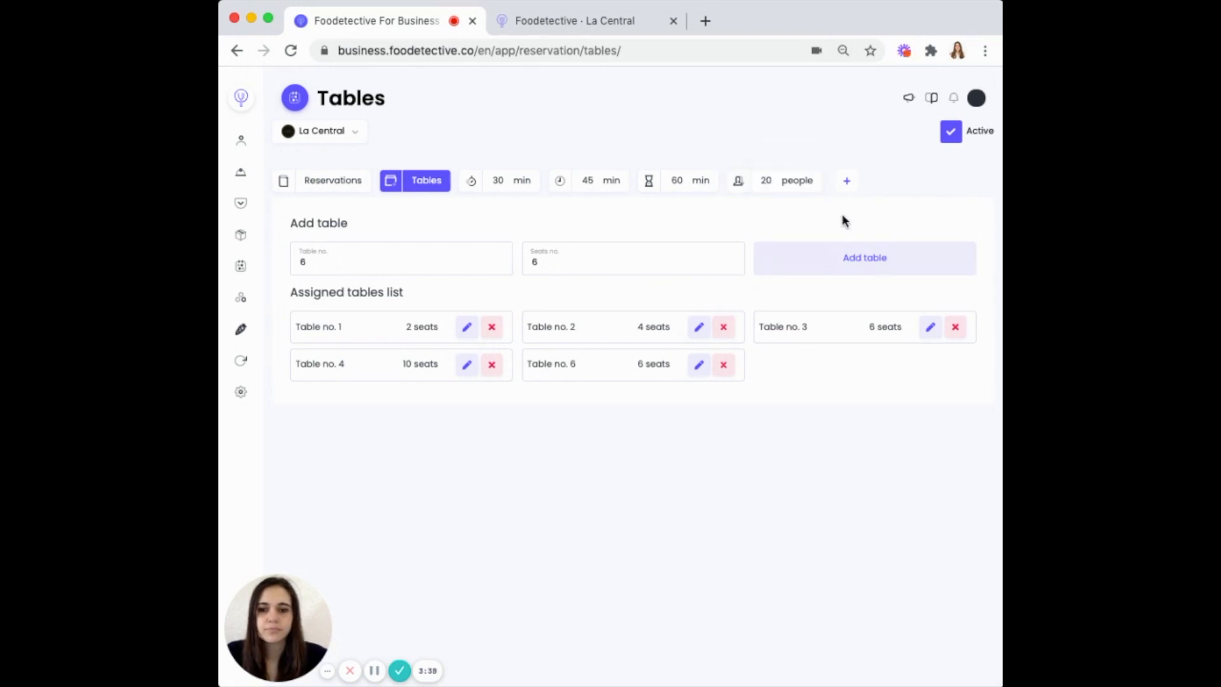
{"action": "left_click", "coordinate": [374, 670]}
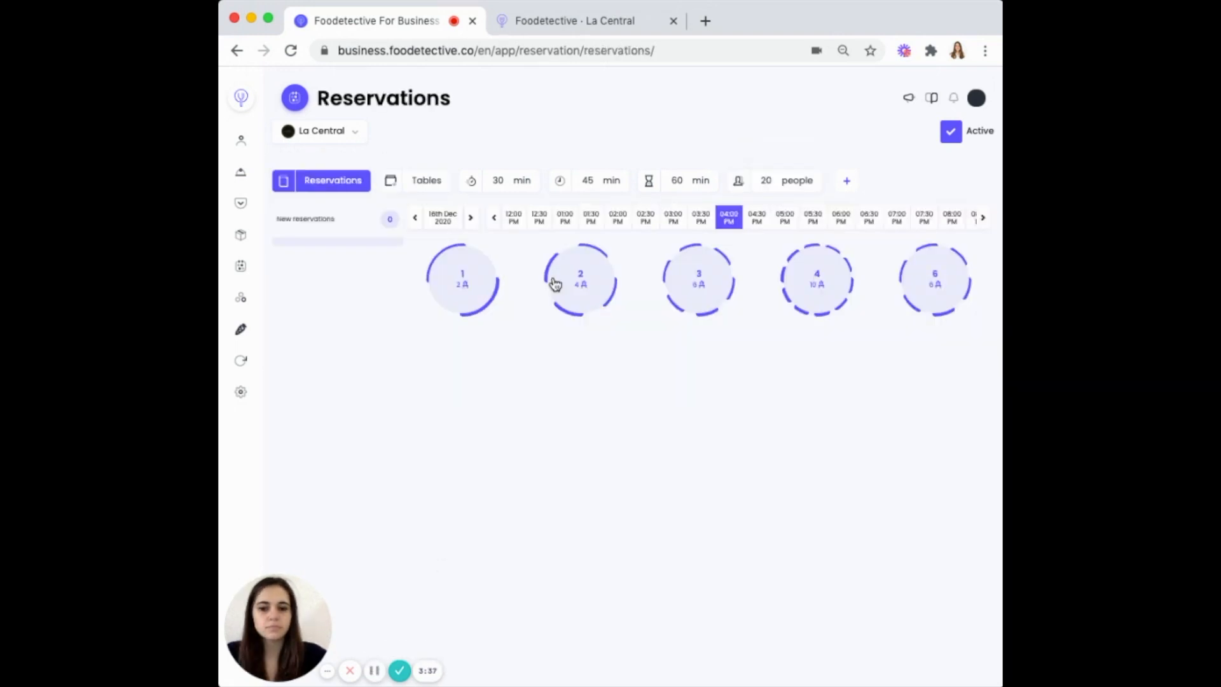
On La Central's public page, choose a table for 4 on the 16th at 5:00 PM
{"action": "left_click", "coordinate": [564, 19]}
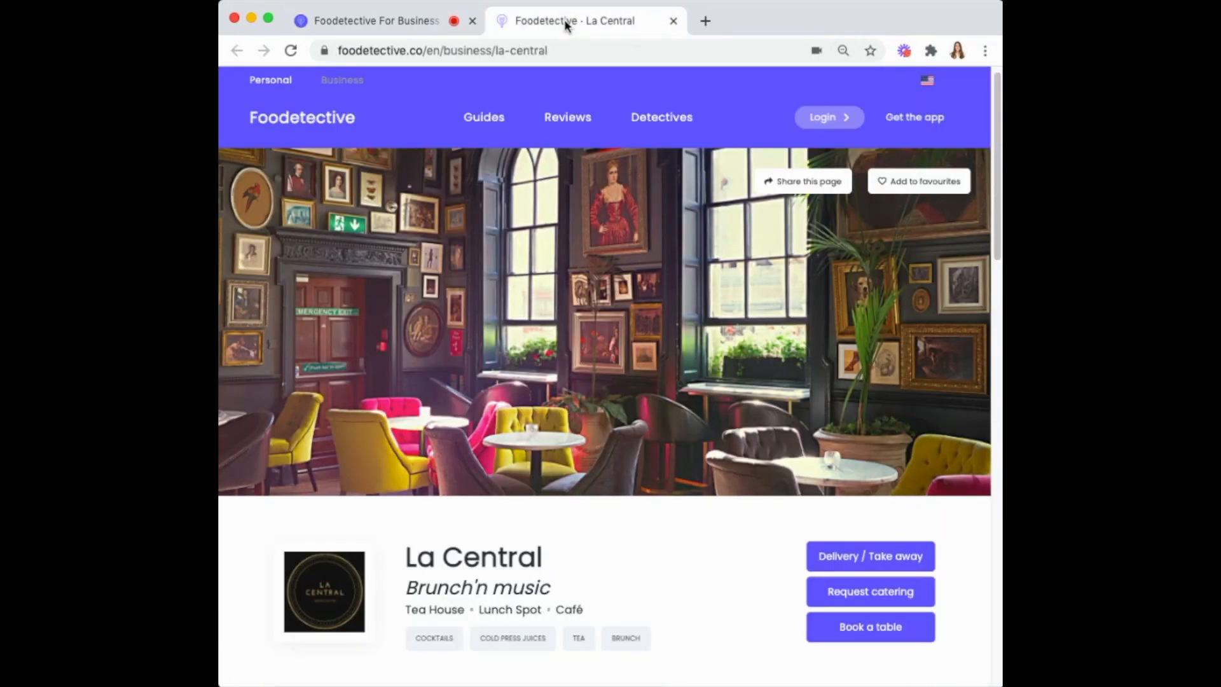
{"action": "scroll", "coordinate": [845, 455], "scroll_direction": "down", "scroll_amount": 3}
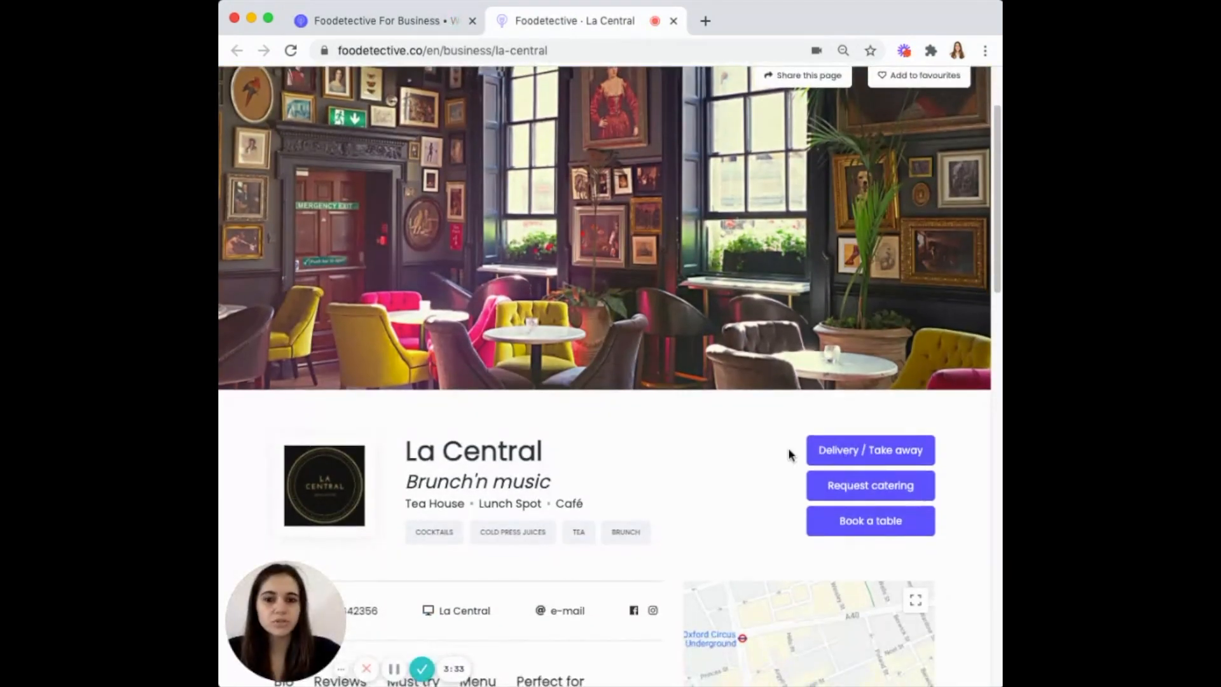
{"action": "scroll", "coordinate": [788, 453], "scroll_direction": "down", "scroll_amount": 1}
{"action": "left_click", "coordinate": [868, 504]}
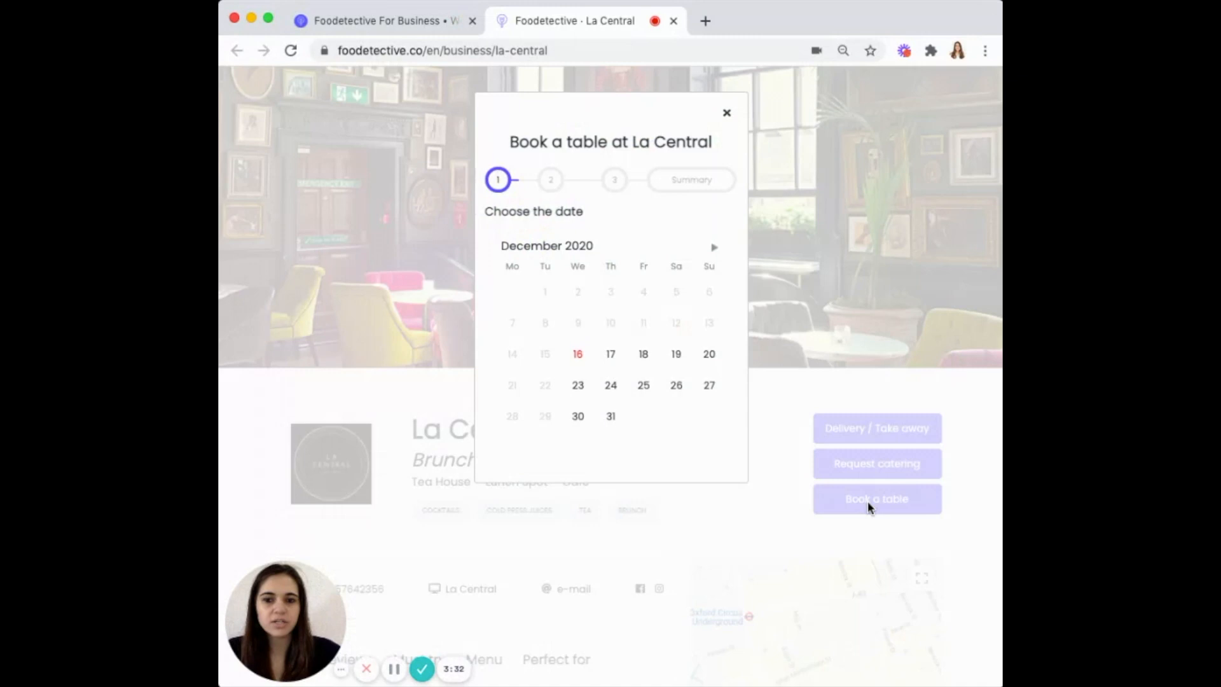
{"action": "left_click", "coordinate": [579, 354]}
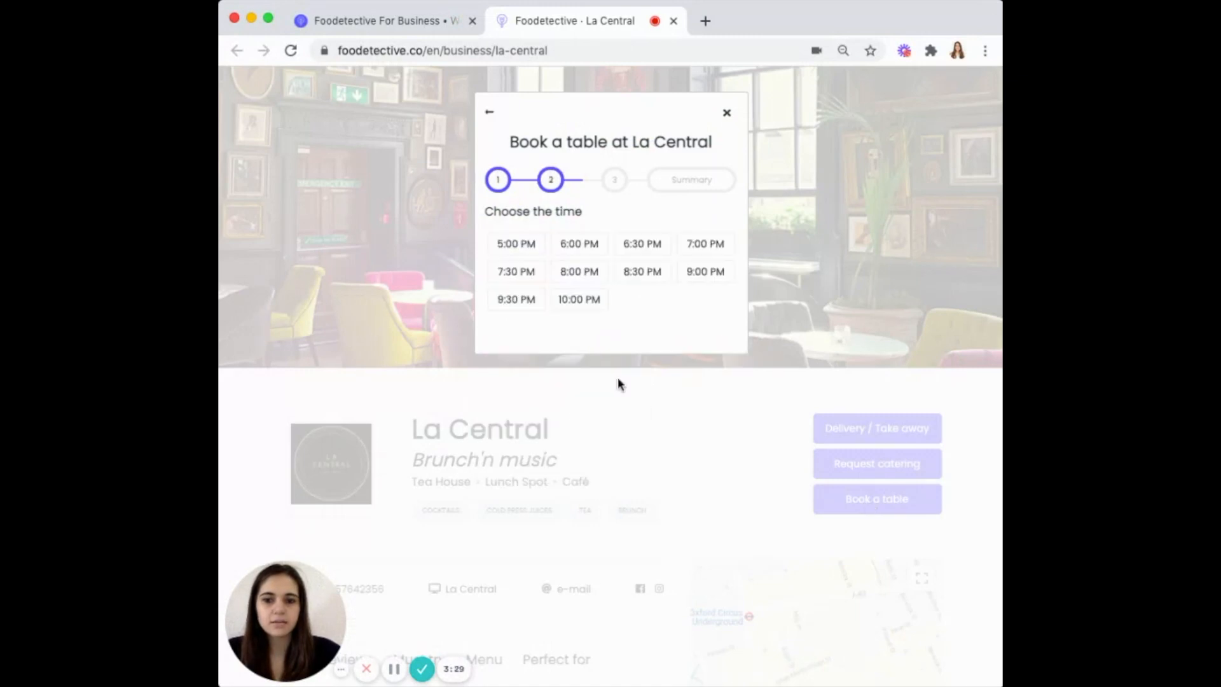
{"action": "left_click", "coordinate": [509, 249]}
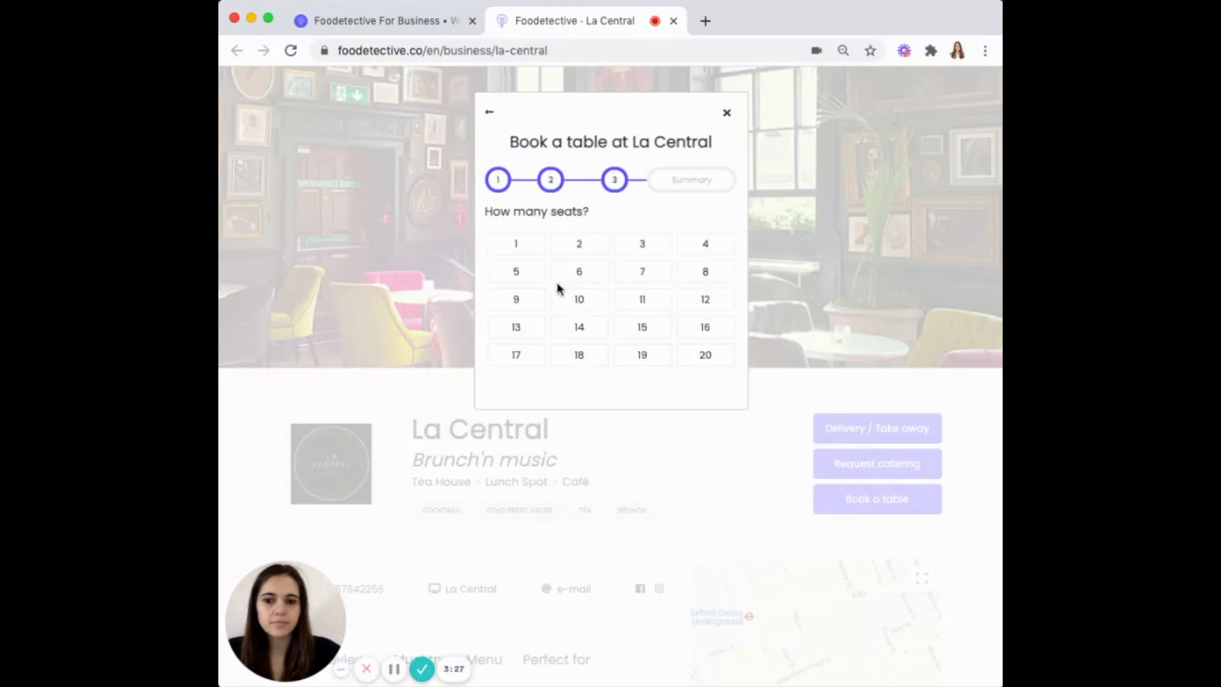
{"action": "left_click", "coordinate": [683, 253]}
Enter the guest's name, phone number and e-mail, and submit the booking
{"action": "left_click", "coordinate": [557, 299]}
{"action": "type", "text": "Veronica"}
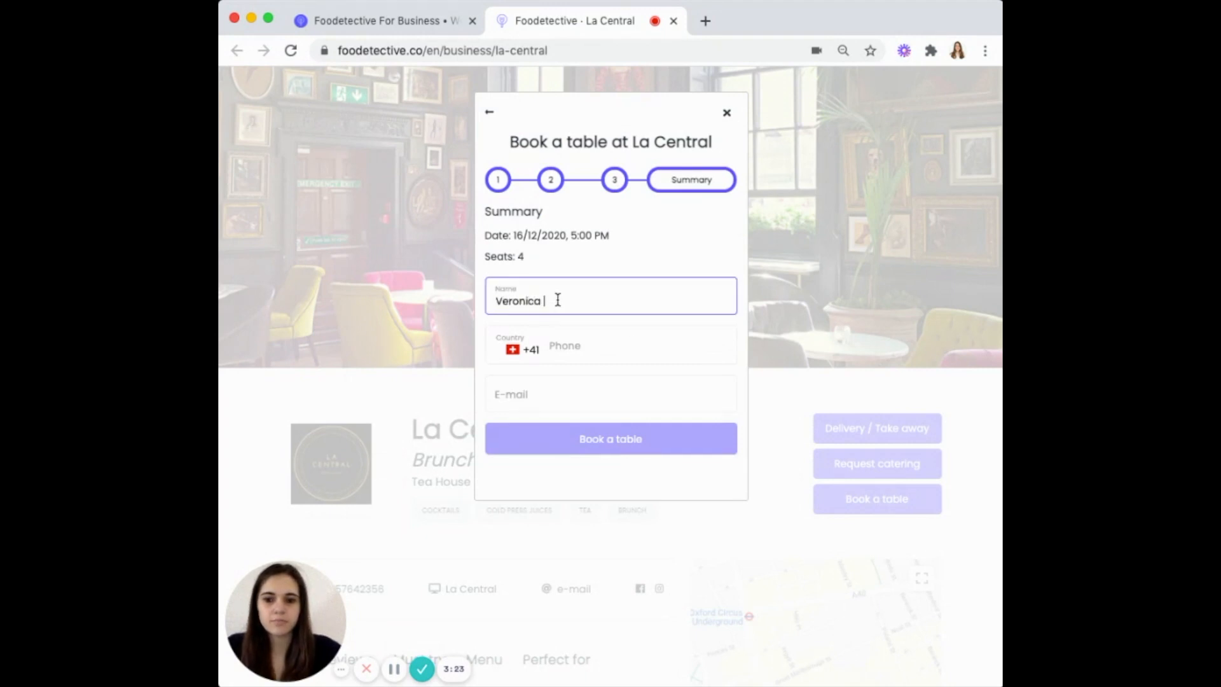
{"action": "left_click", "coordinate": [600, 351]}
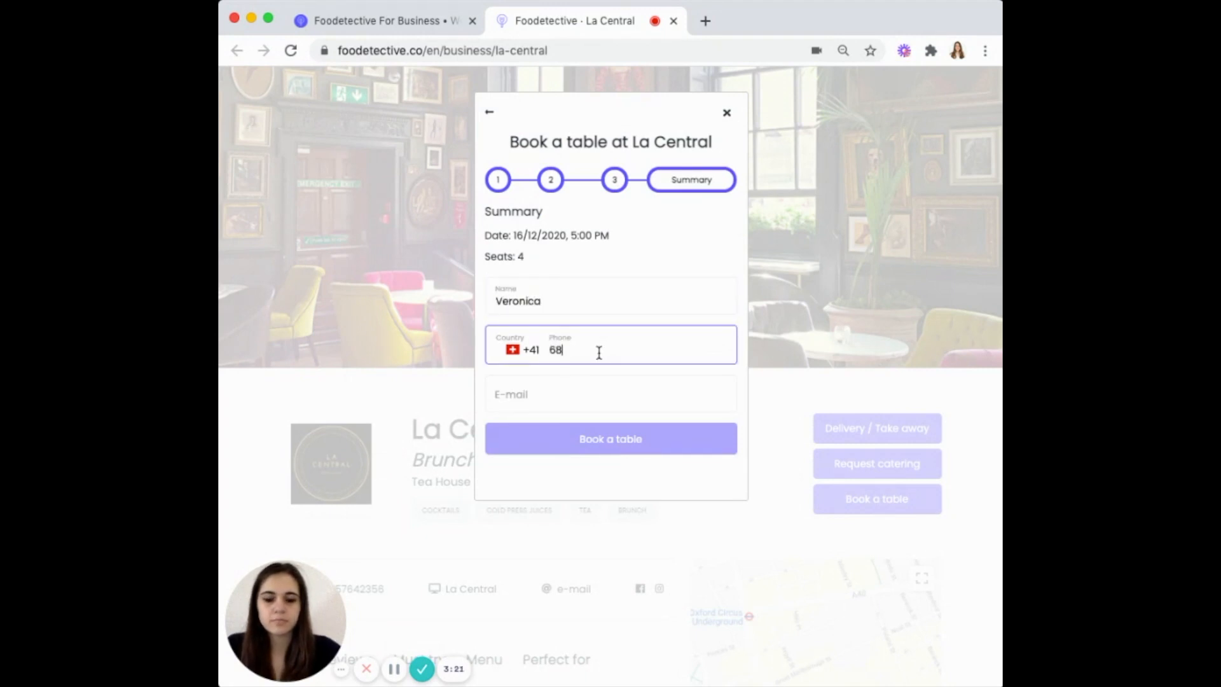
{"action": "left_click", "coordinate": [585, 398]}
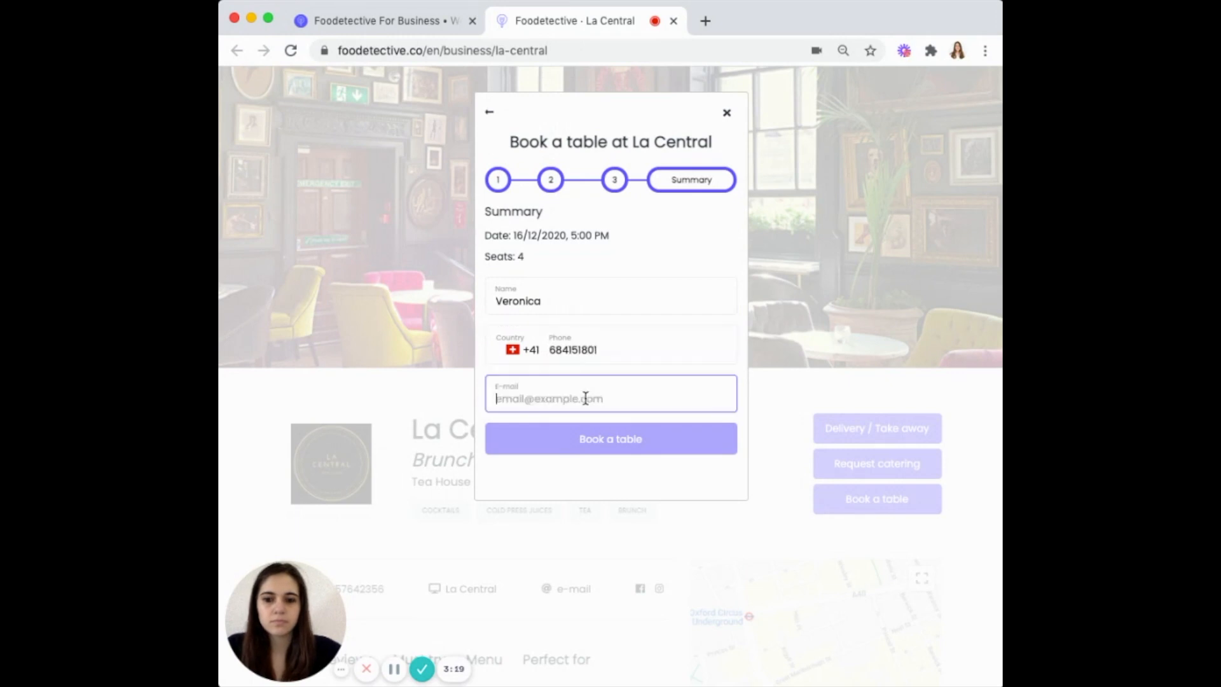
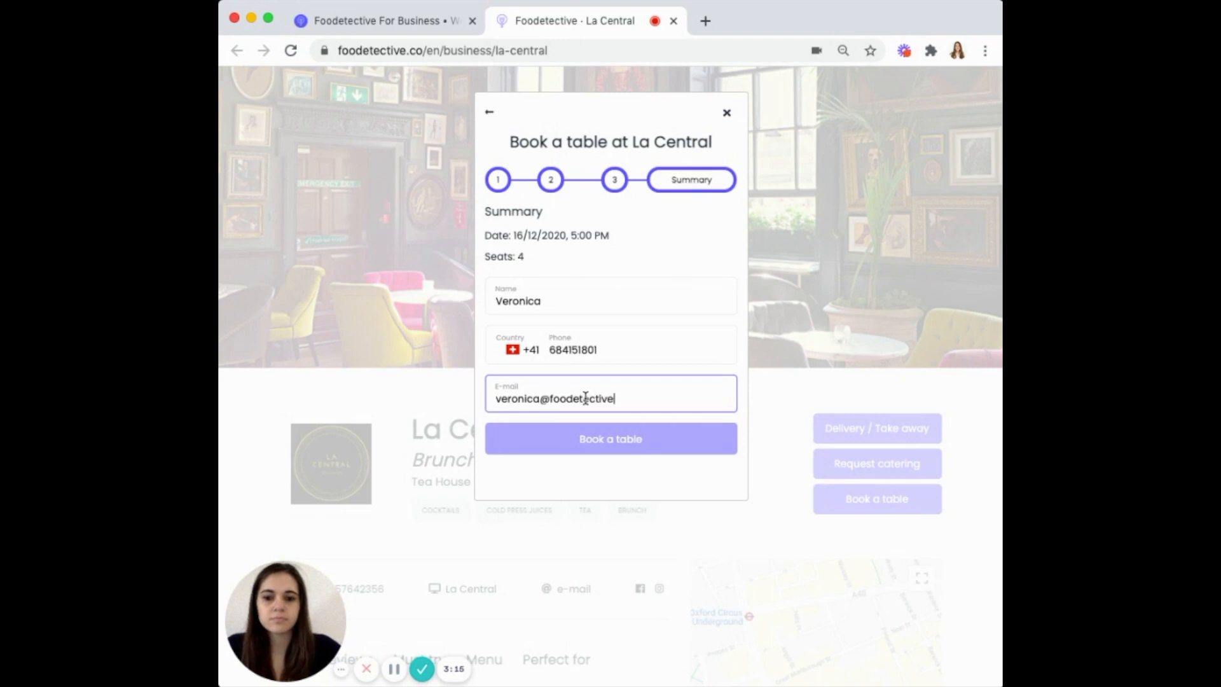
{"action": "left_click", "coordinate": [591, 438]}
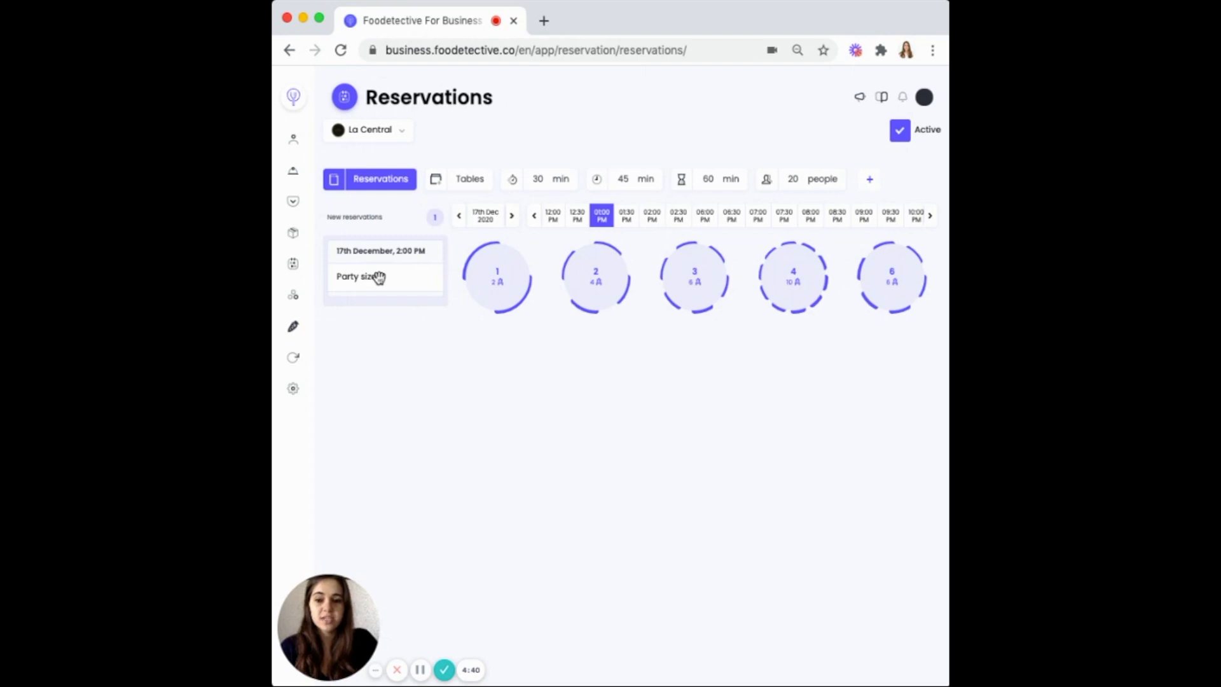
Seat the 2:00 PM party of 6 at table 3 and start a new reservation
{"action": "left_click_drag", "start_coordinate": [379, 277], "coordinate": [678, 309]}
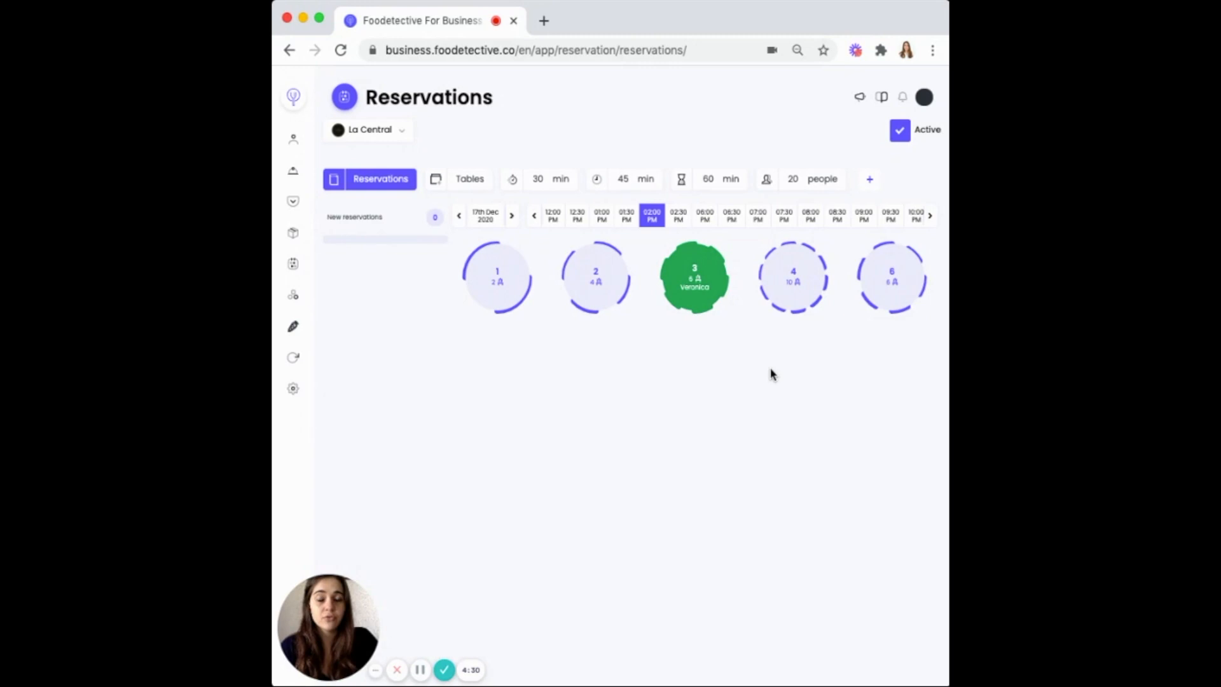
{"action": "left_click", "coordinate": [869, 182]}
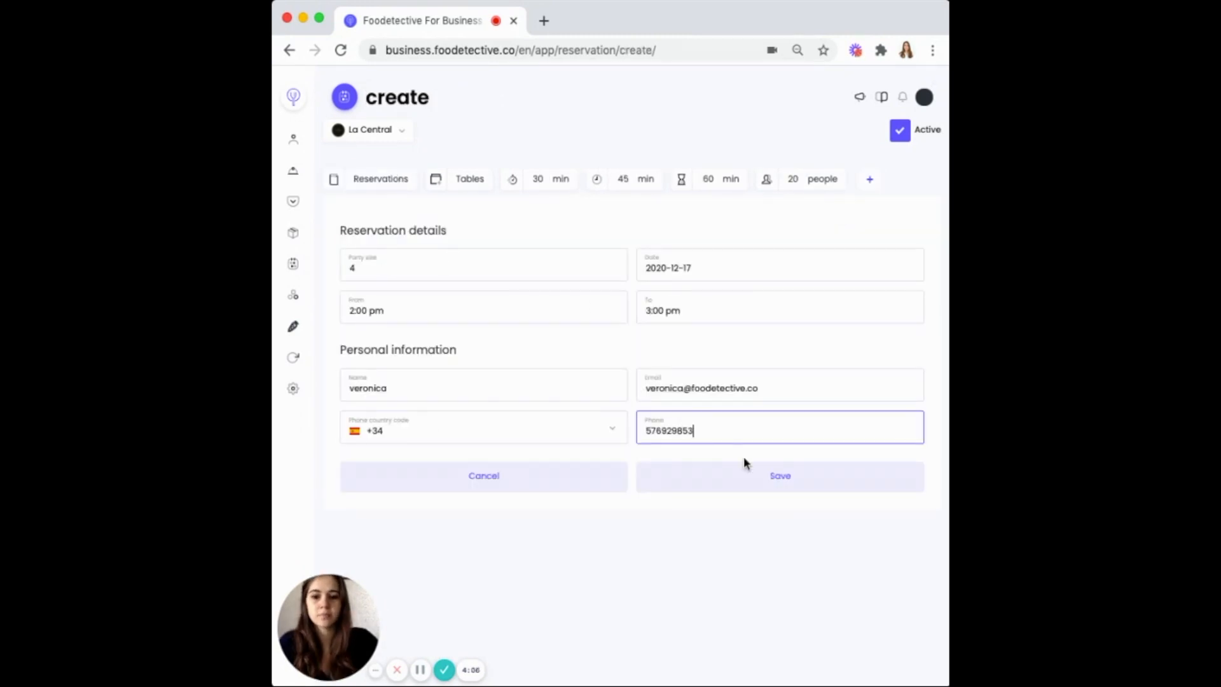
Save a party-of-4 reservation, seat it at table 1, and split it into two parties of 2
{"action": "left_click", "coordinate": [745, 465]}
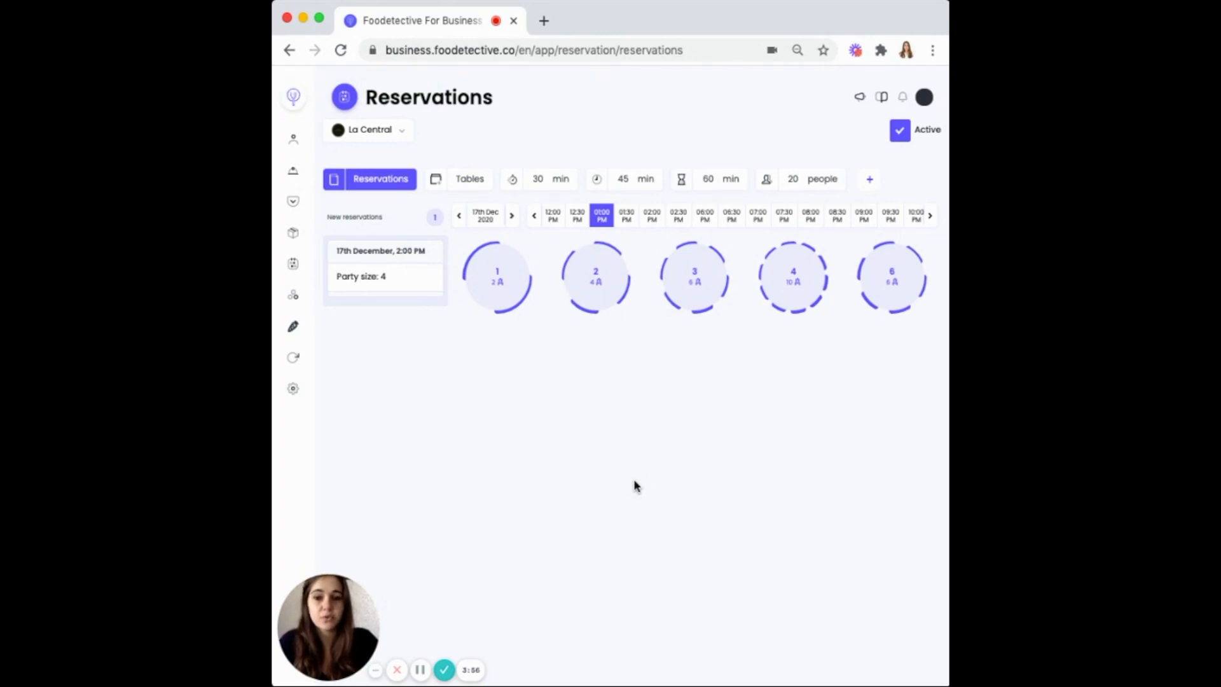
{"action": "left_click_drag", "start_coordinate": [372, 276], "coordinate": [481, 300]}
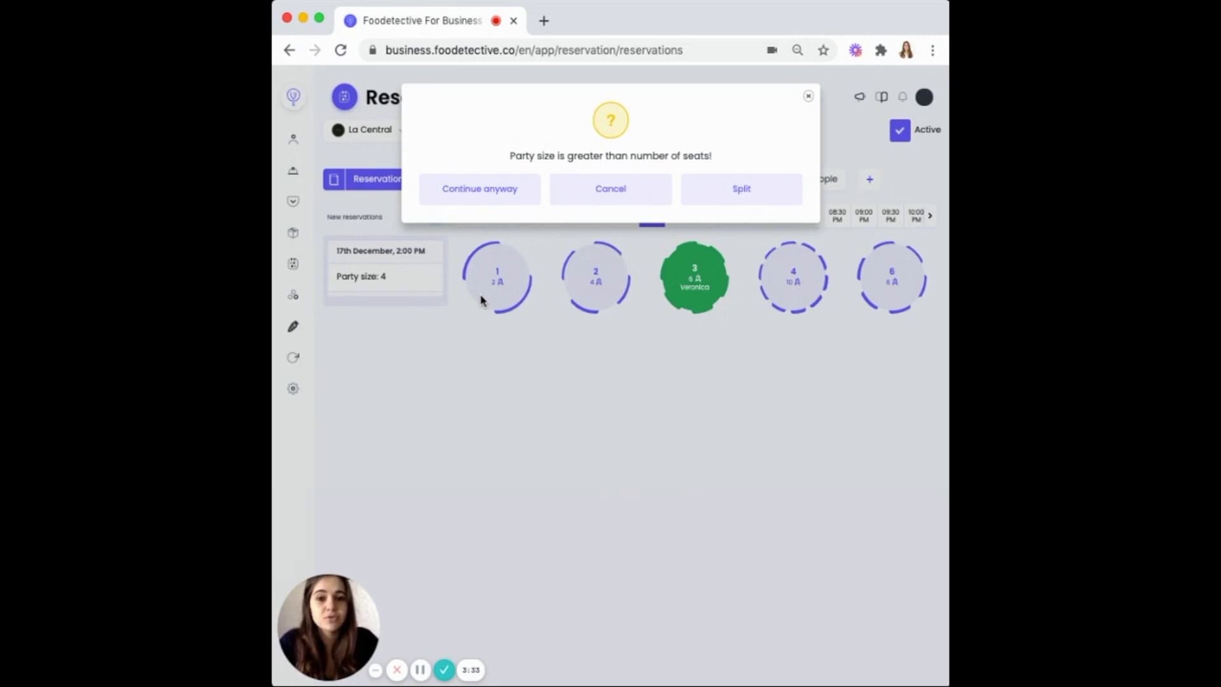
{"action": "left_click", "coordinate": [699, 191]}
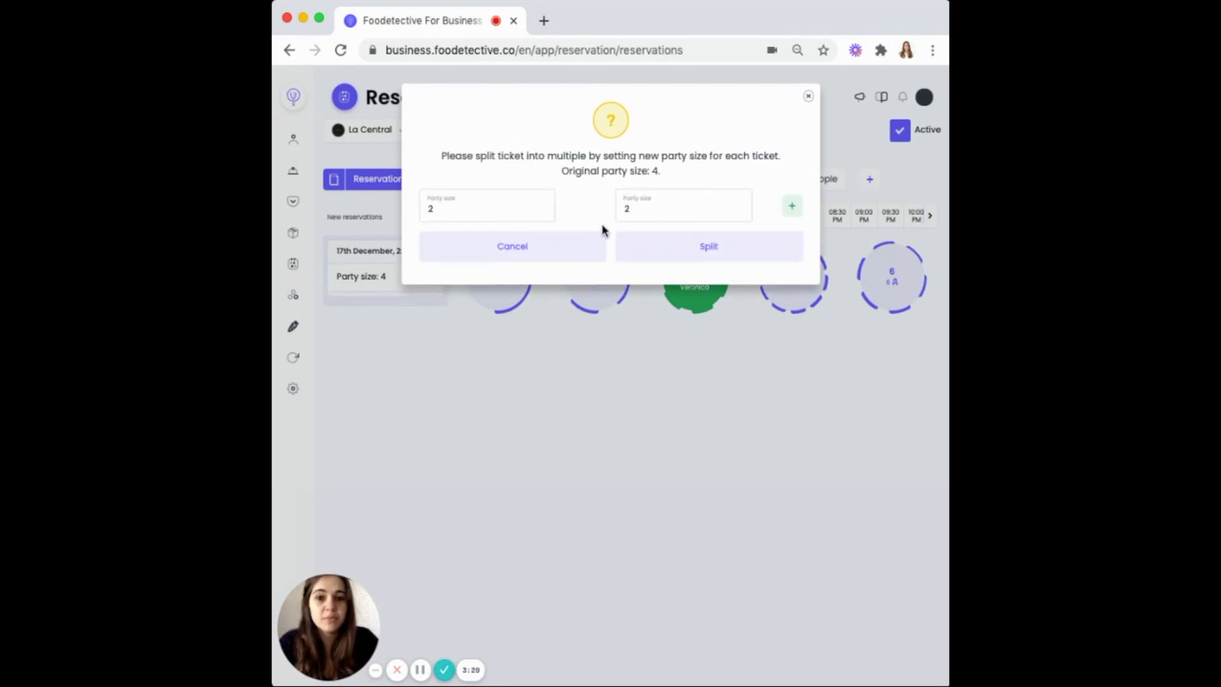
{"action": "left_click", "coordinate": [647, 249]}
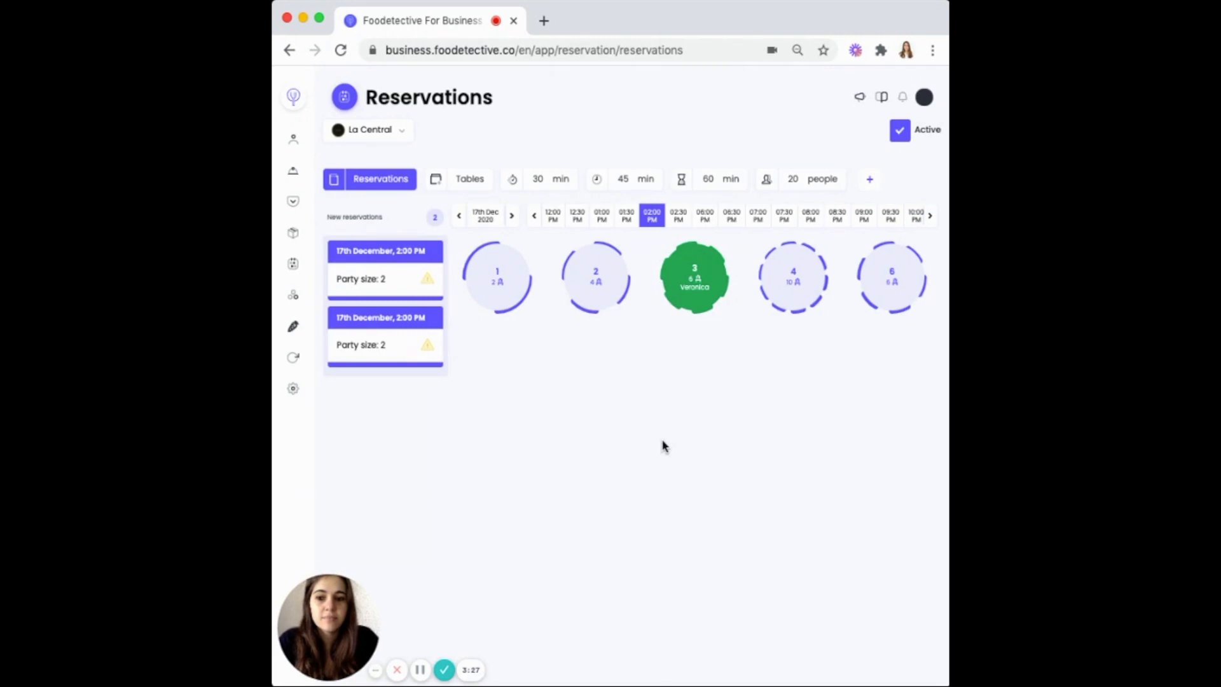
{"action": "left_click_drag", "start_coordinate": [373, 321], "coordinate": [593, 274]}
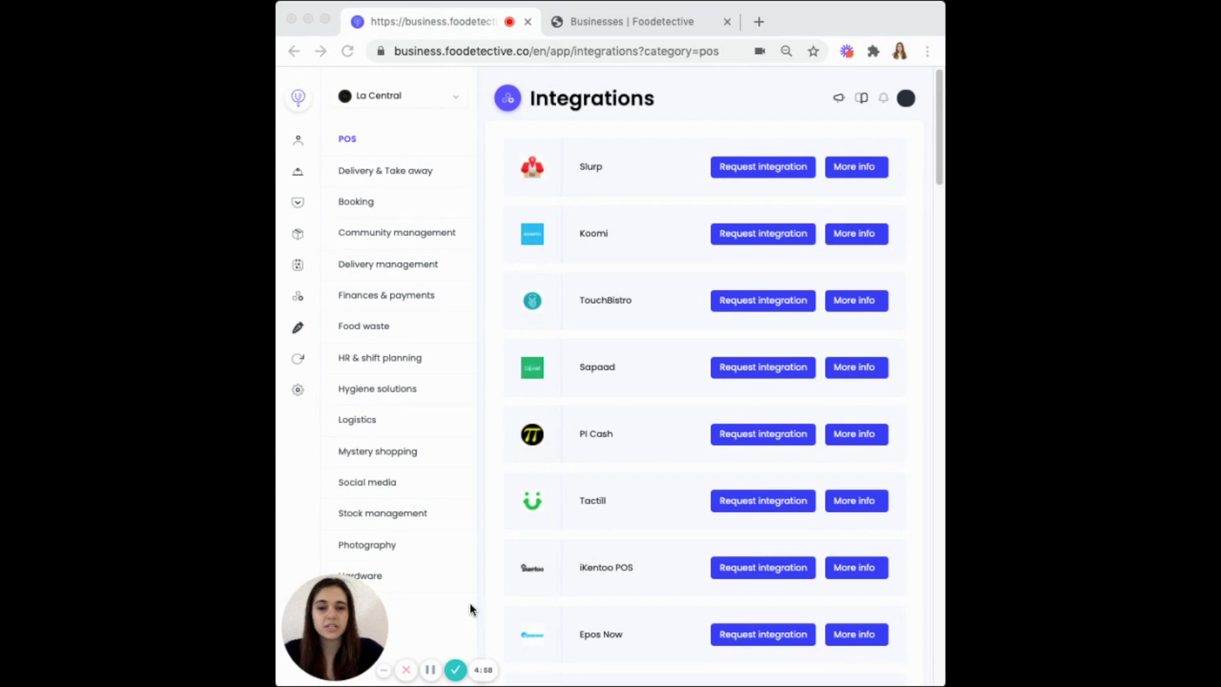
Connect the Orkestro logistics integration and request the Orderlord integration
{"action": "left_click", "coordinate": [297, 301]}
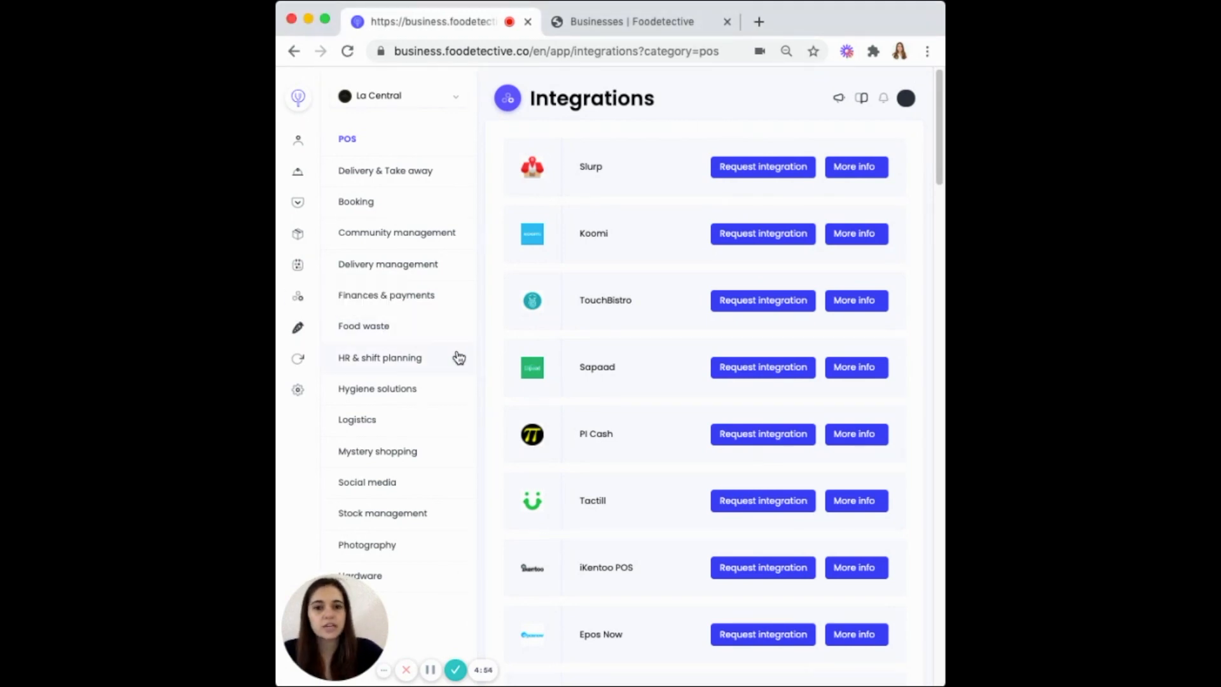
{"action": "left_click", "coordinate": [366, 425]}
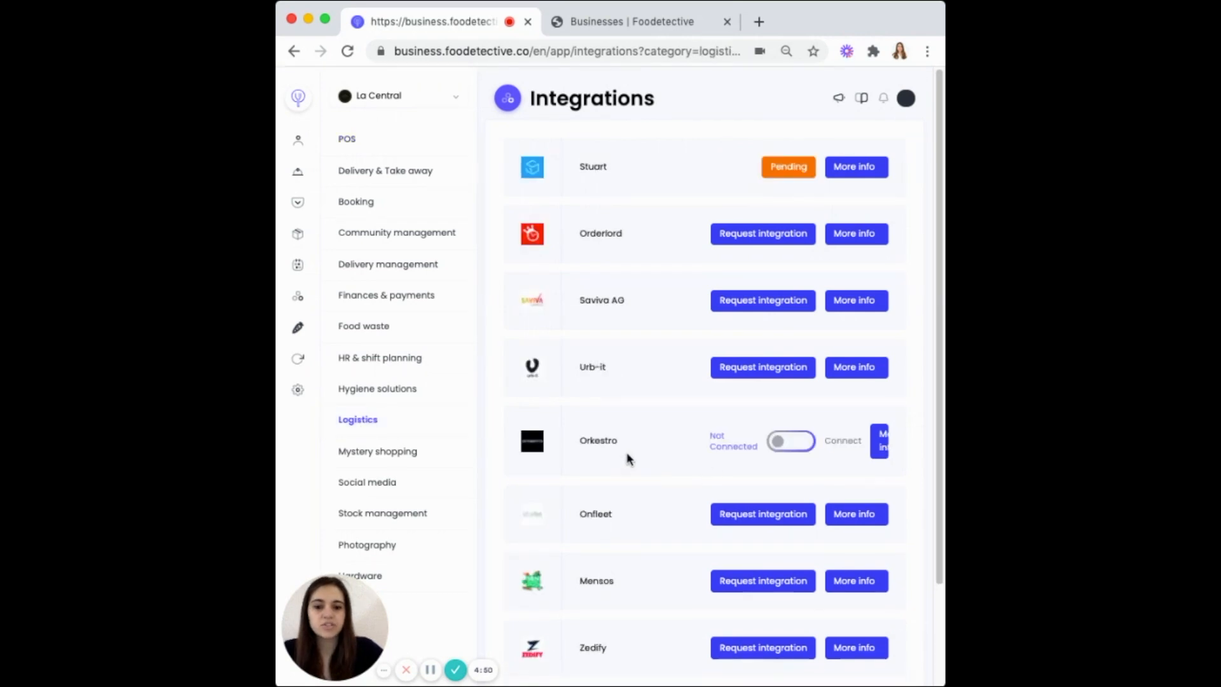
{"action": "left_click", "coordinate": [782, 445]}
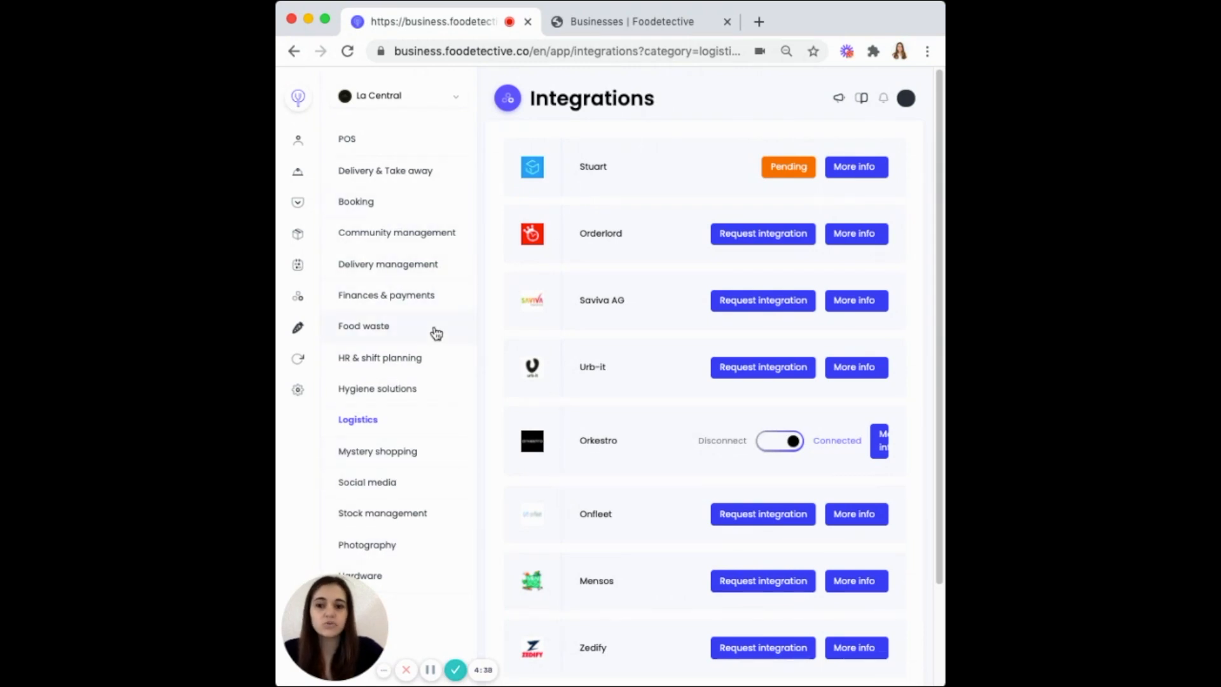
{"action": "left_click", "coordinate": [754, 234]}
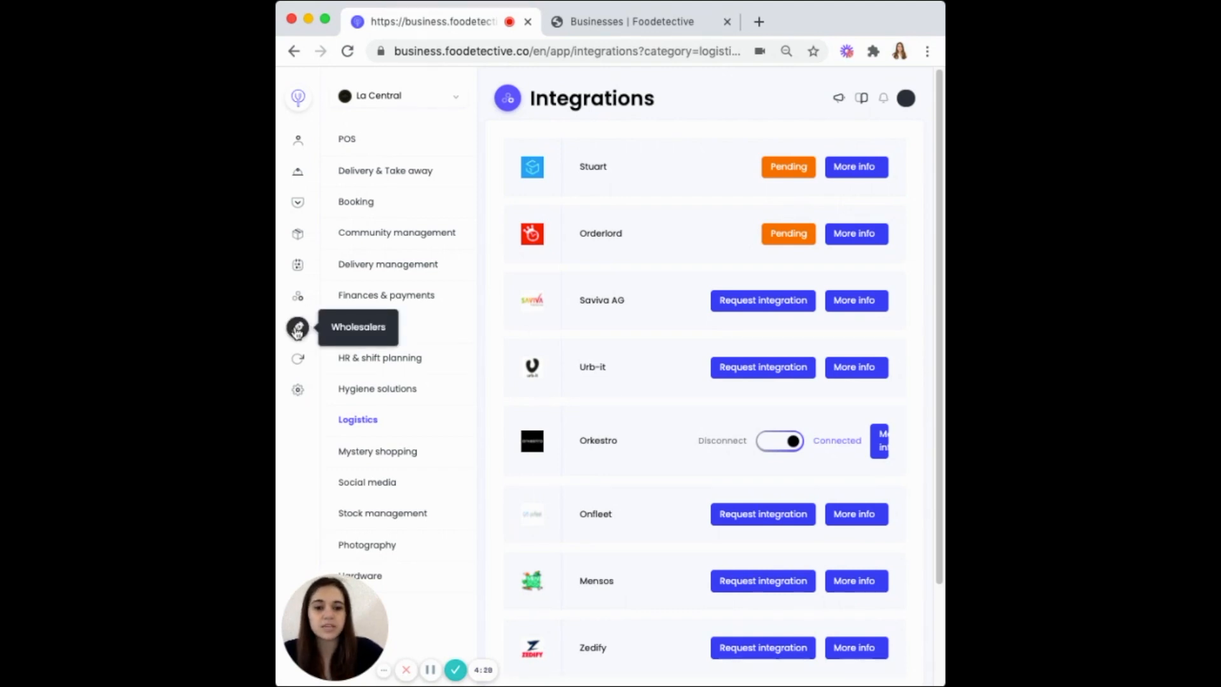
{"action": "left_click", "coordinate": [297, 329]}
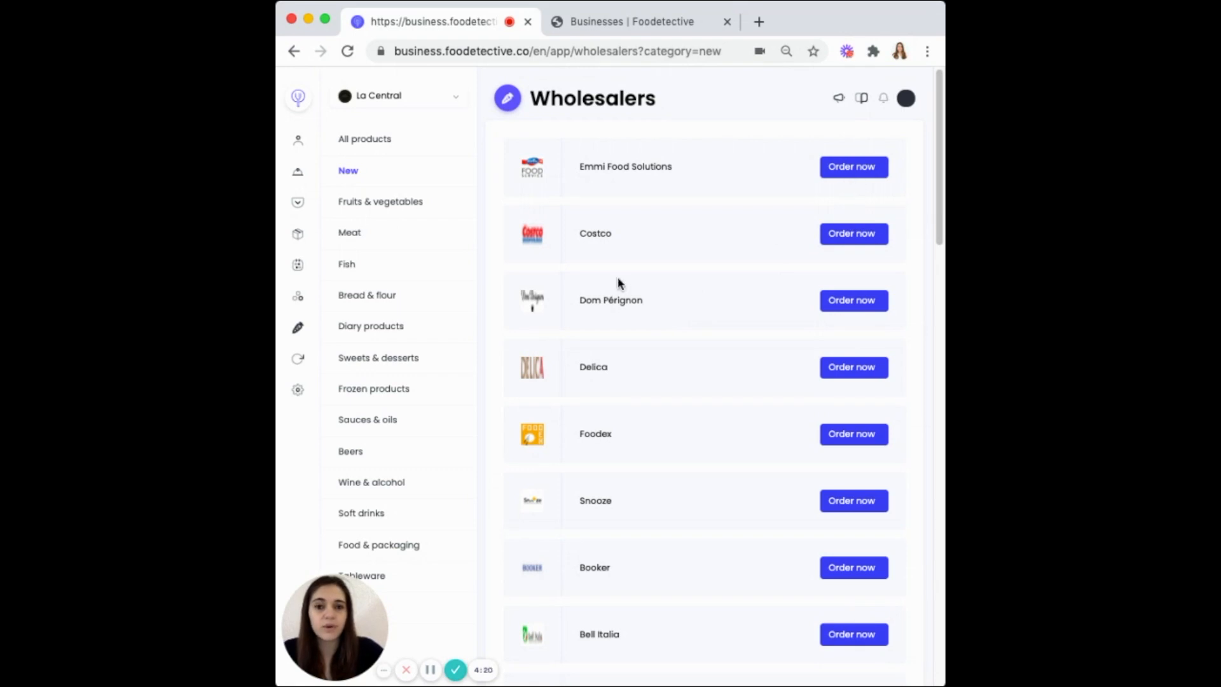
Open Nestlé Pro's ordering page in a new tab, then return to the wholesalers list
{"action": "scroll", "coordinate": [617, 280], "scroll_direction": "down", "scroll_amount": 4}
{"action": "scroll", "coordinate": [771, 453], "scroll_direction": "down", "scroll_amount": 4}
{"action": "scroll", "coordinate": [770, 447], "scroll_direction": "down", "scroll_amount": 4}
{"action": "scroll", "coordinate": [770, 435], "scroll_direction": "down", "scroll_amount": 3}
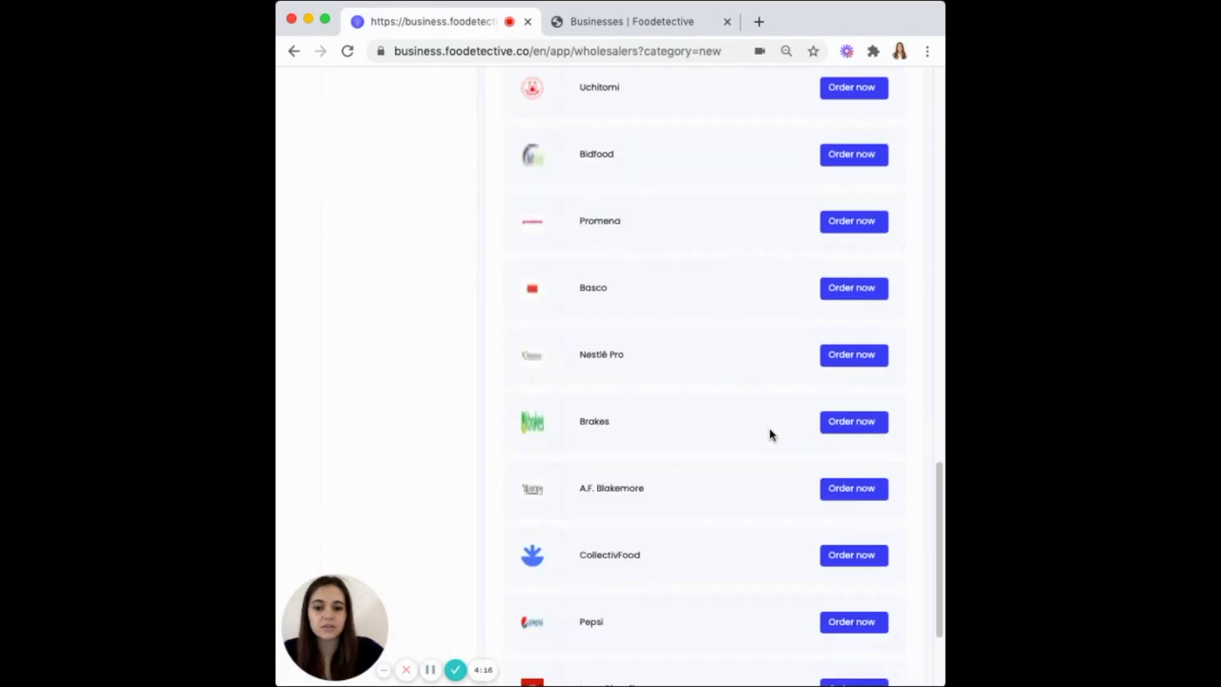
{"action": "left_click", "coordinate": [852, 356]}
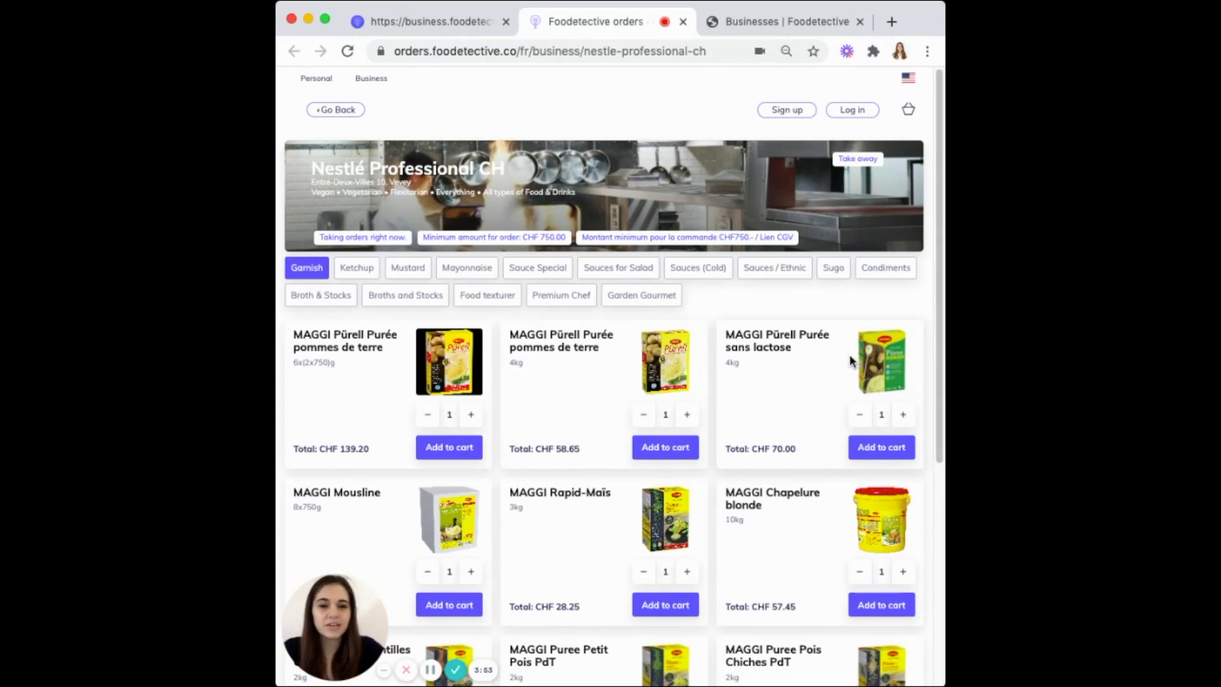
{"action": "left_click", "coordinate": [427, 23]}
{"action": "scroll", "coordinate": [582, 468], "scroll_direction": "down", "scroll_amount": 3}
{"action": "scroll", "coordinate": [582, 470], "scroll_direction": "up", "scroll_amount": 15}
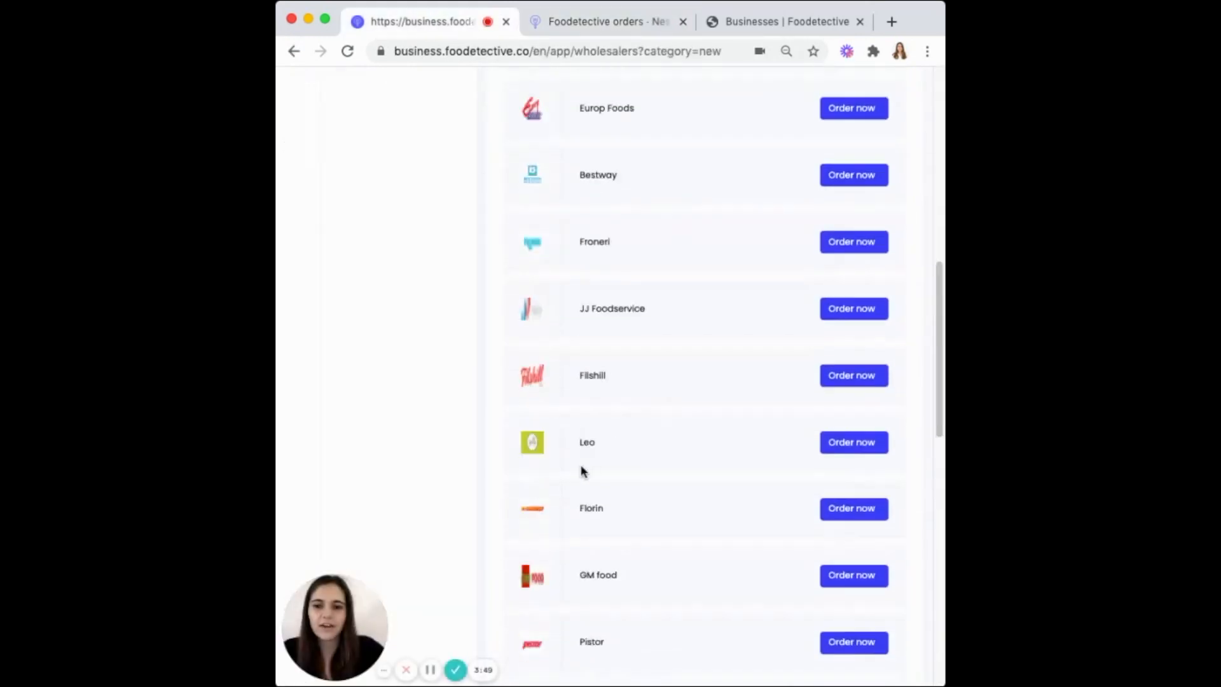
Show the Pricing page with Basic as current plan and Essential, Premium, Enterprise options
{"action": "left_click", "coordinate": [297, 358]}
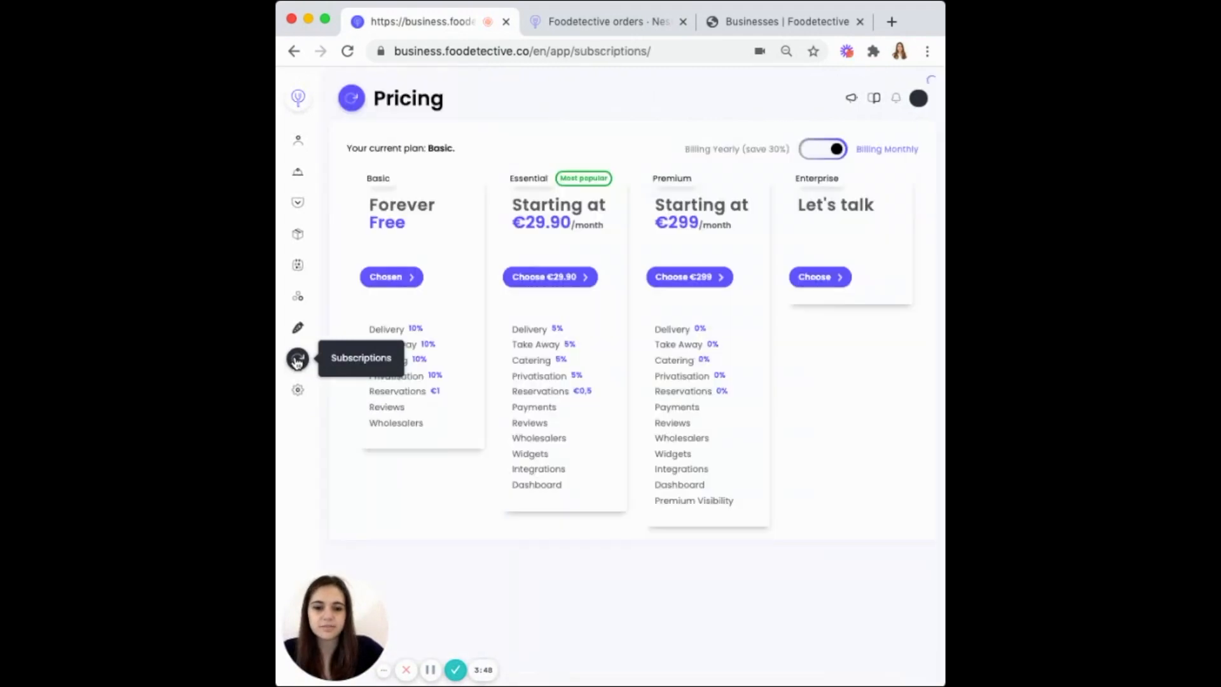